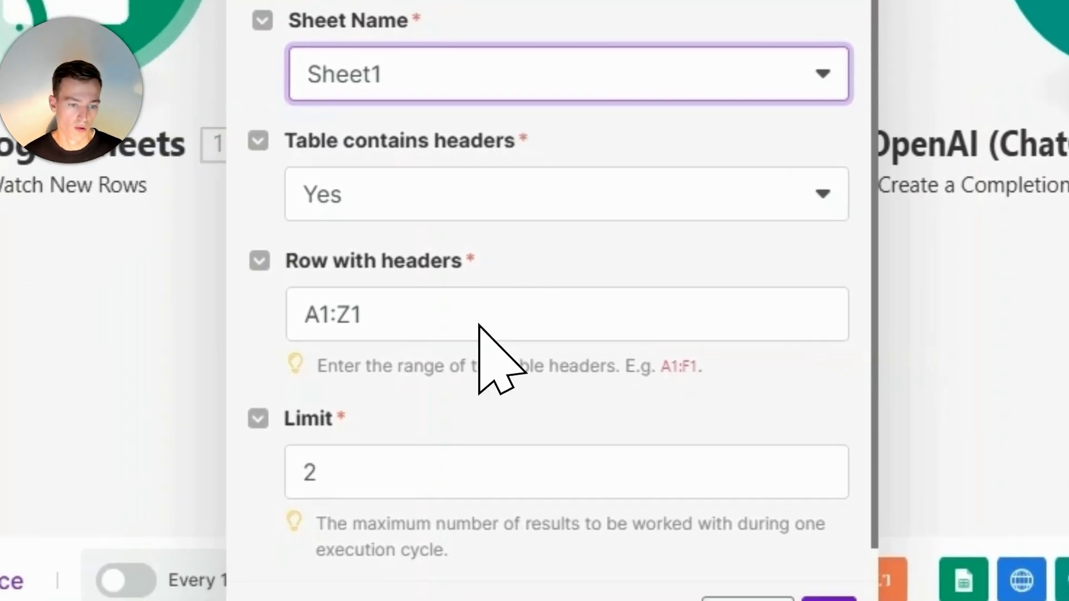
- Limit the Google Sheets Watch New Rows module to 5 results per cycle and start processing from All rows
left_click(448, 472)
key("BackSpace")
type("5")
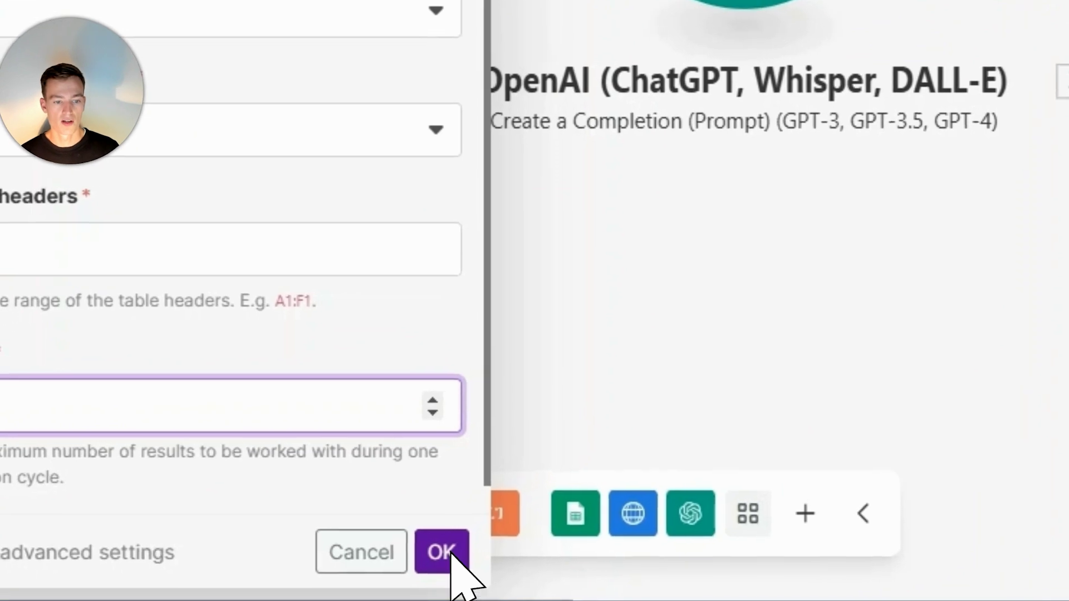
left_click(435, 581)
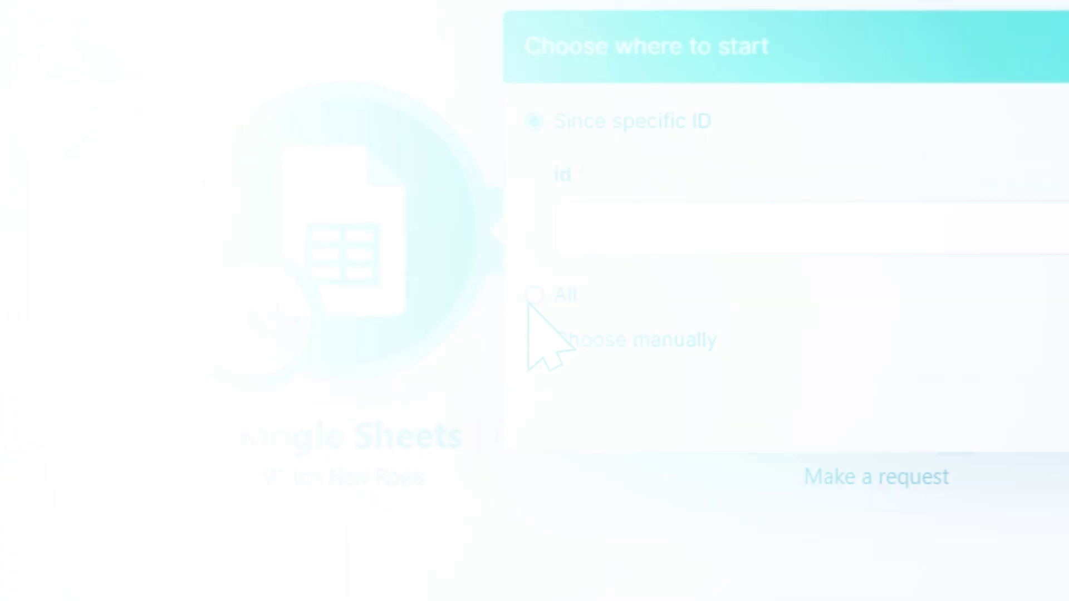
left_click(533, 295)
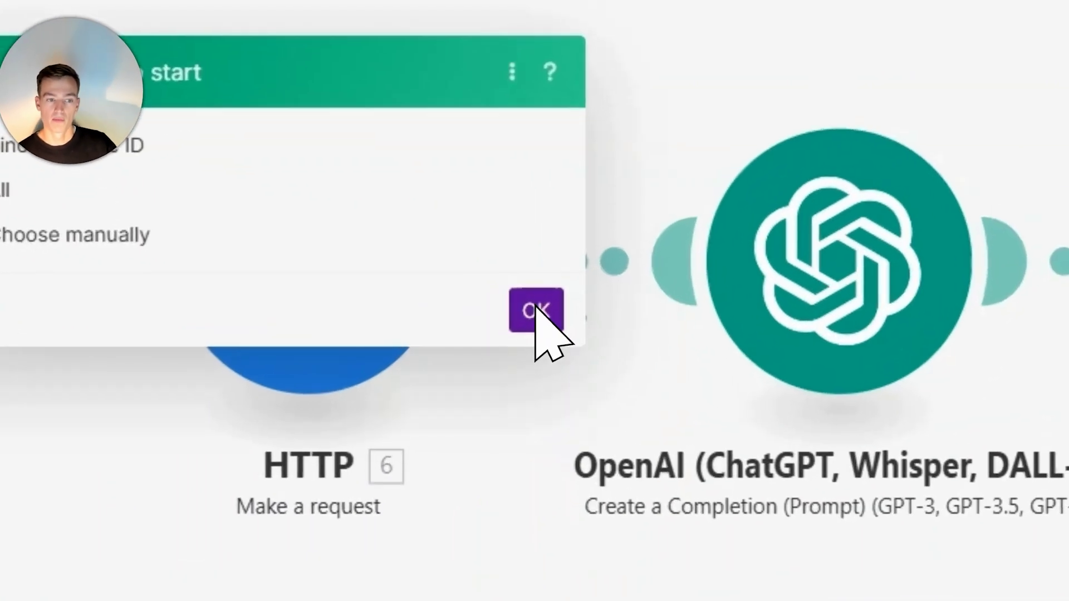
left_click(435, 329)
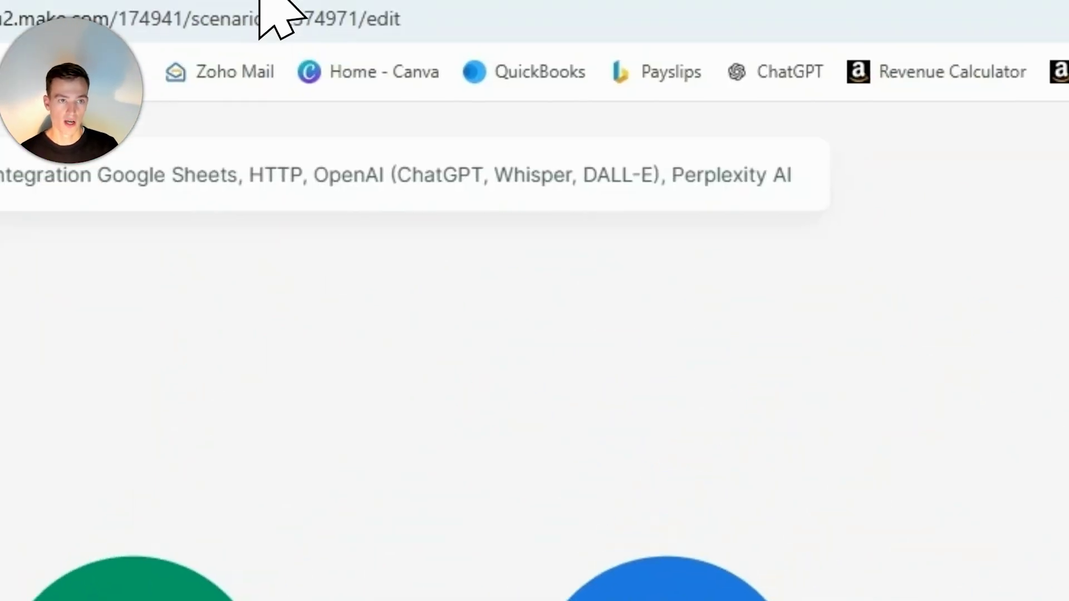
- Check the website links in the Competitor research spreadsheet, and select the existing URL in the HTTP request module
left_click(226, 25)
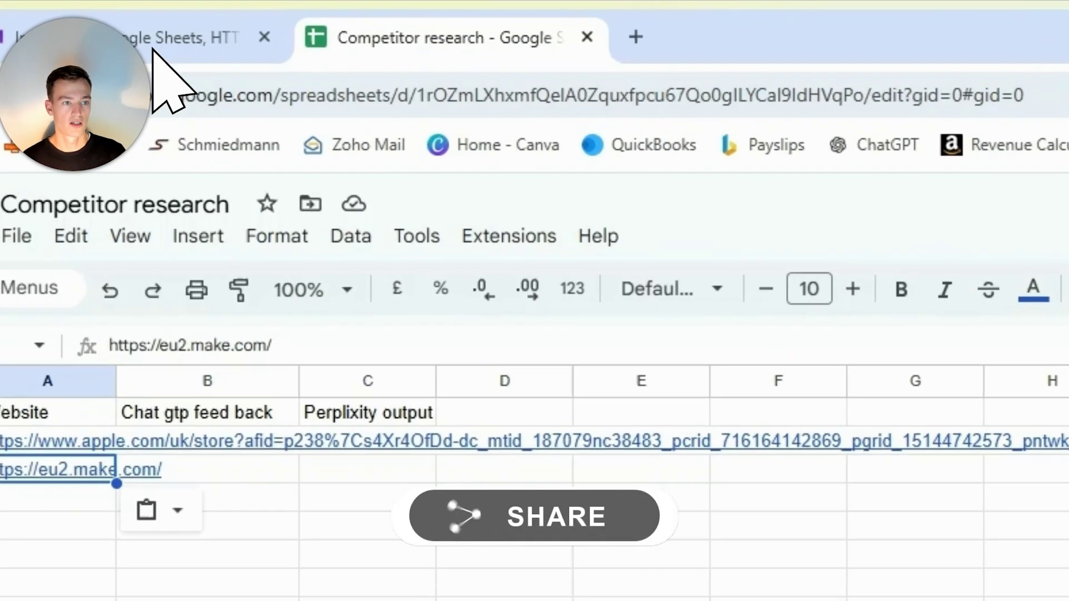
left_click(83, 16)
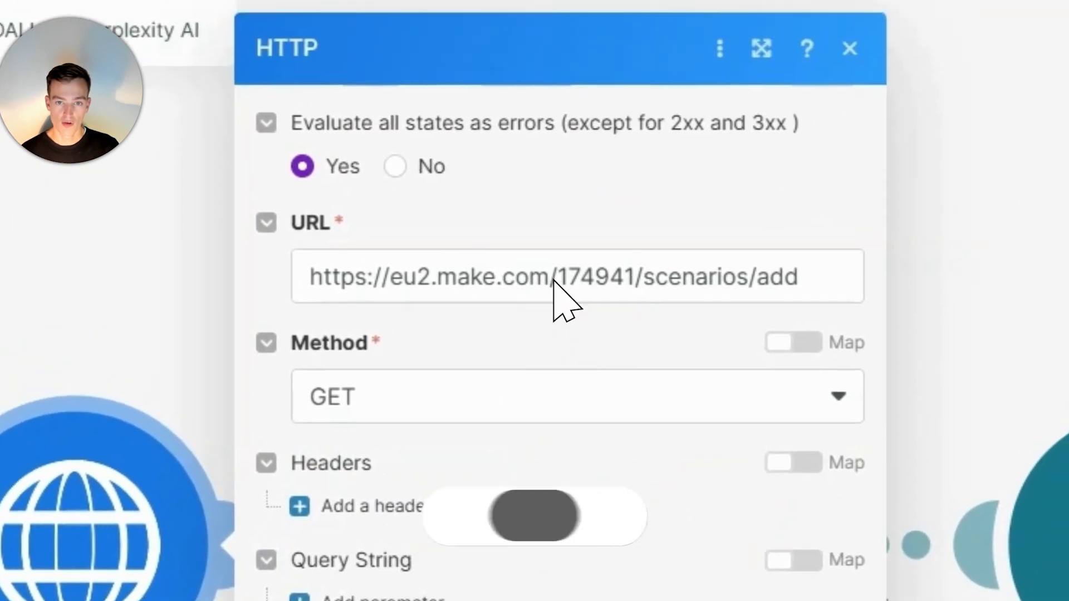
triple_click(551, 268)
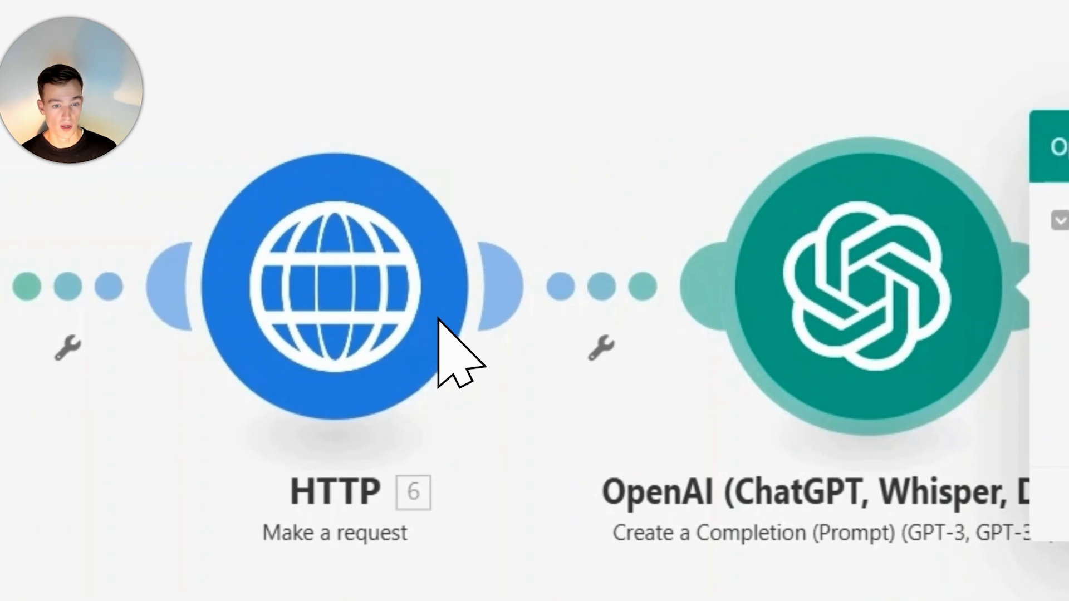
- Set the OpenAI module to Create a Chat Completion (GPT and o1 models) with the model GPT-4o: chatgpt-4o-latest (system)
left_click(568, 356)
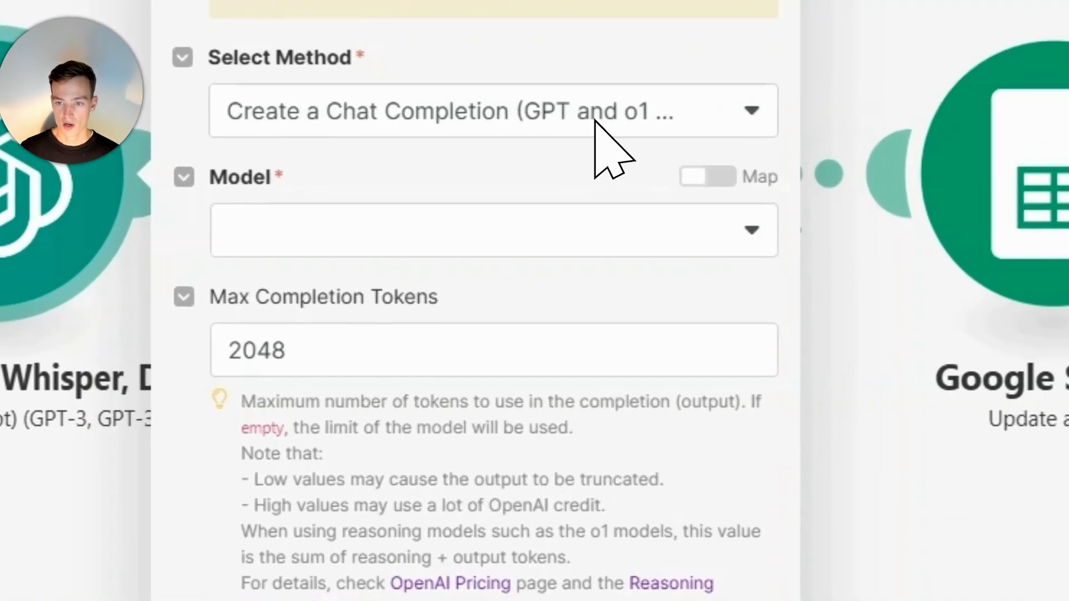
left_click(794, 374)
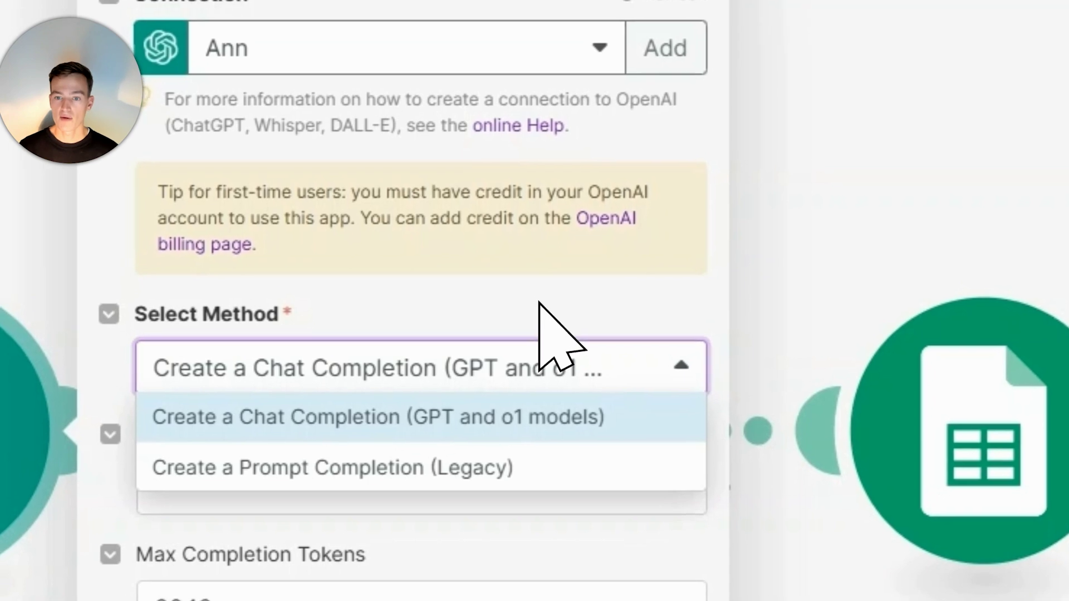
left_click(423, 291)
left_click(516, 356)
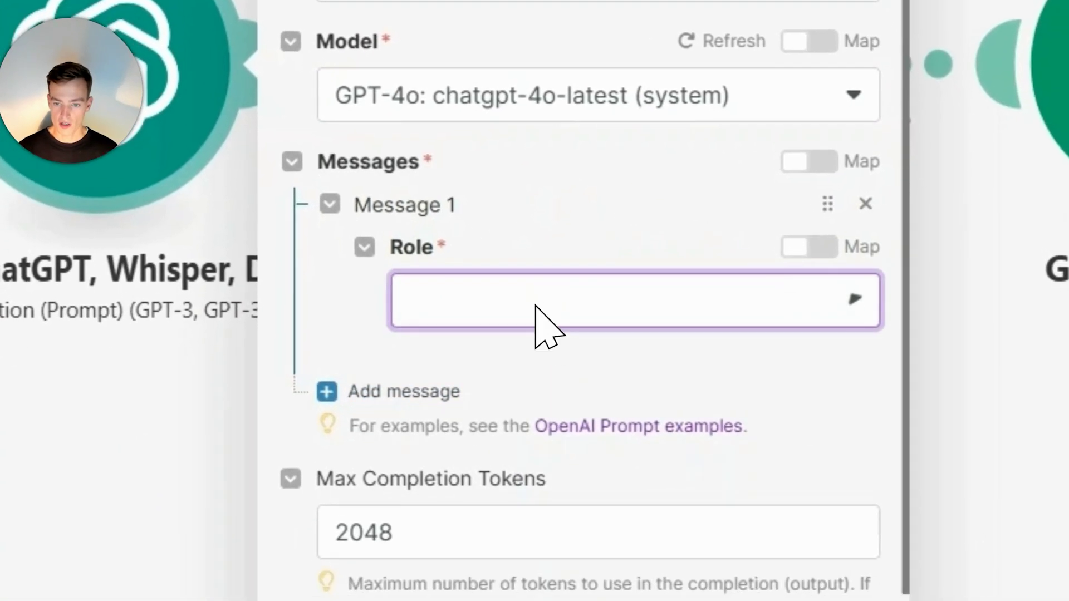
- Give Message 1 the System role and add a User message containing the HTTP request's Data
left_click(535, 318)
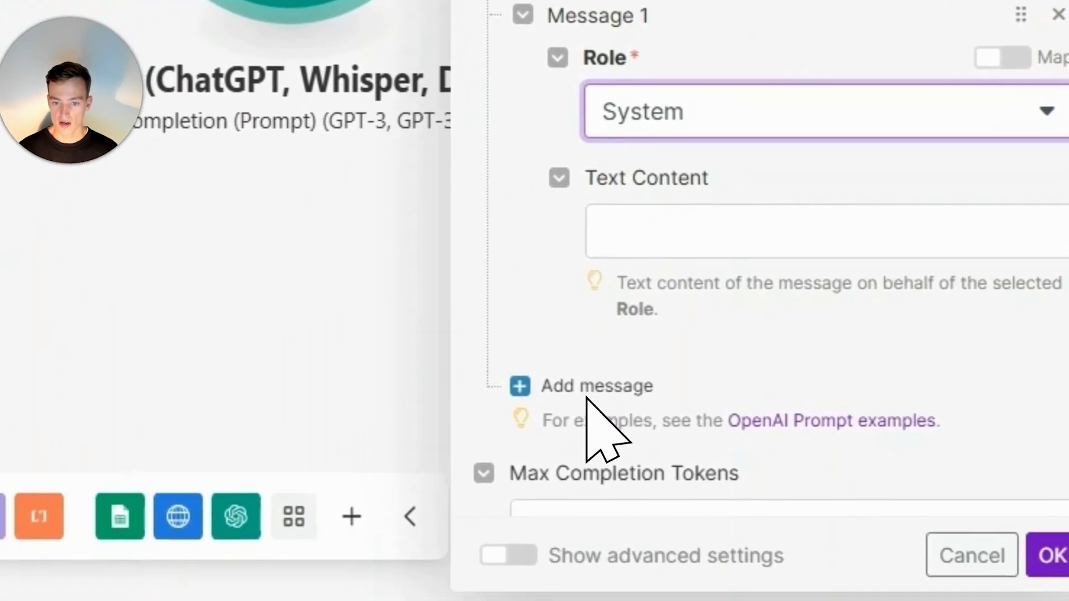
left_click(596, 388)
scroll(613, 385, "down", 5)
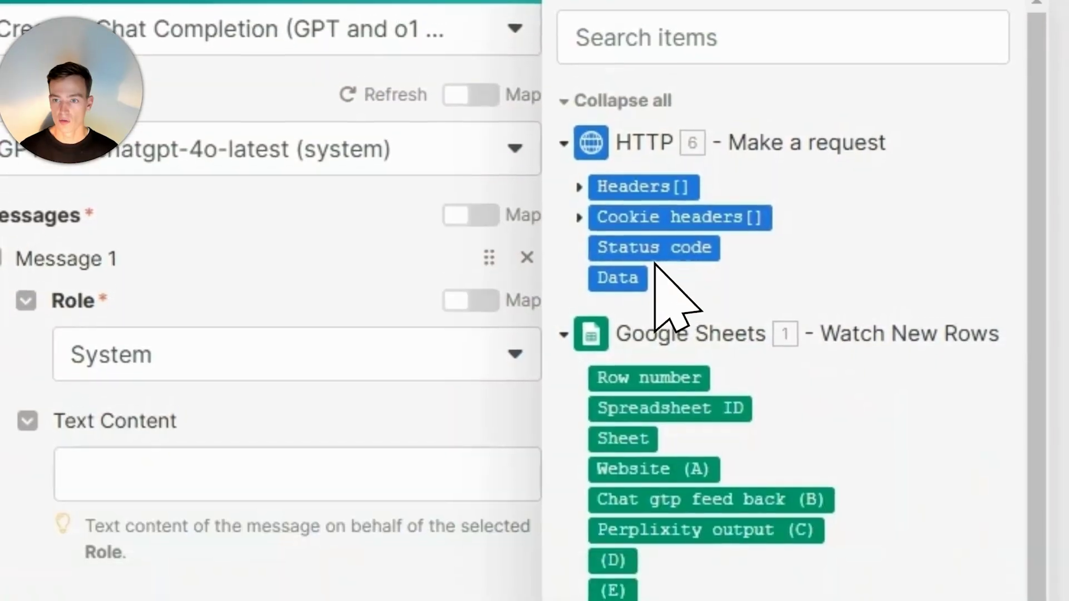
left_click(630, 284)
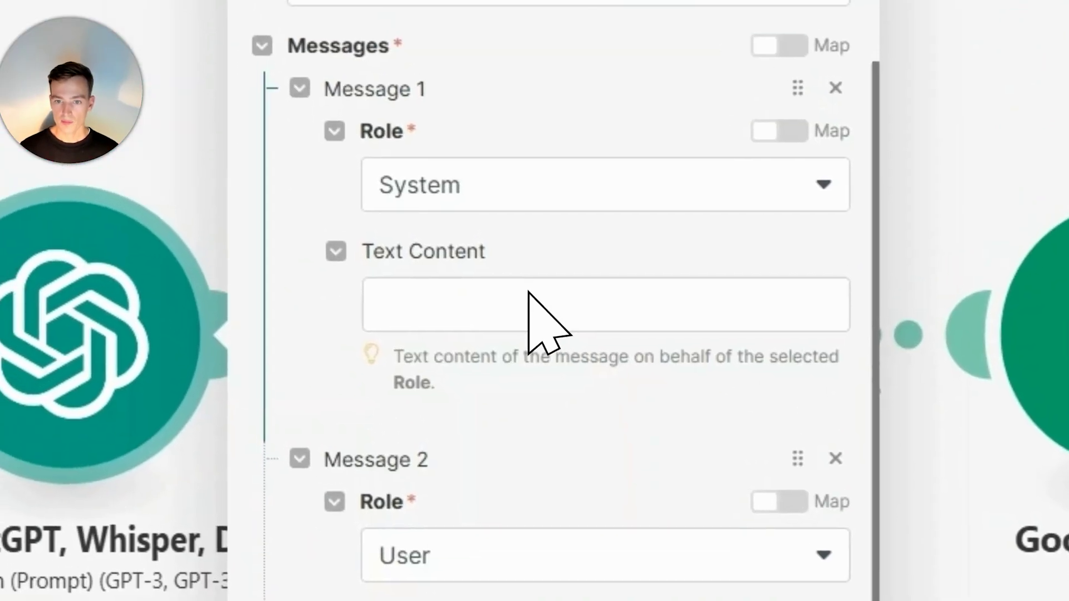
- Begin the System message's text with "You are a research tool which is going to help me analyse my competitor's website."
left_click(484, 170)
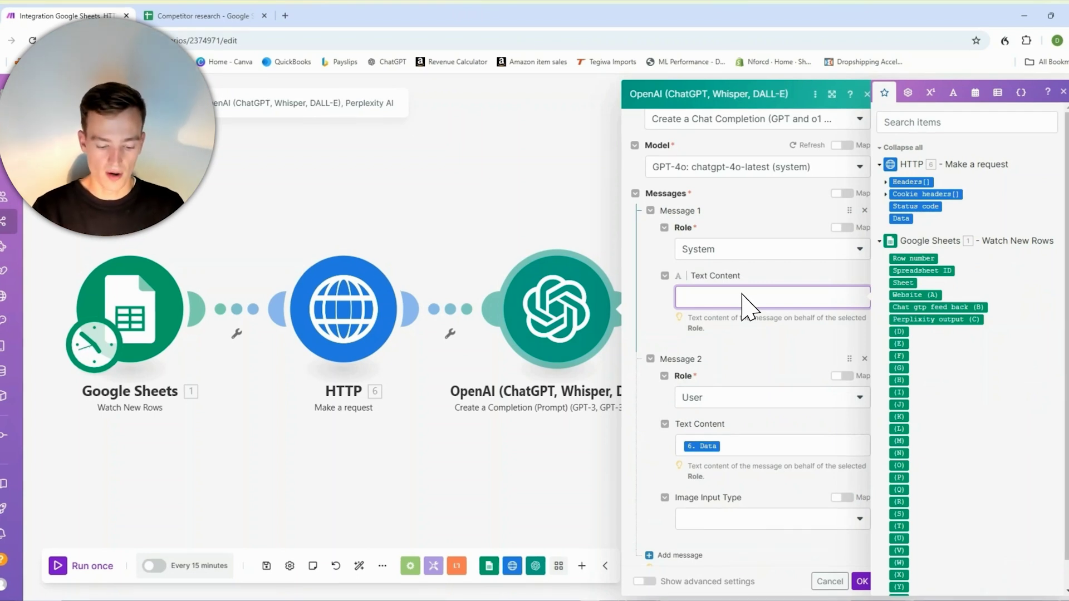
type("se my competitor's website.")
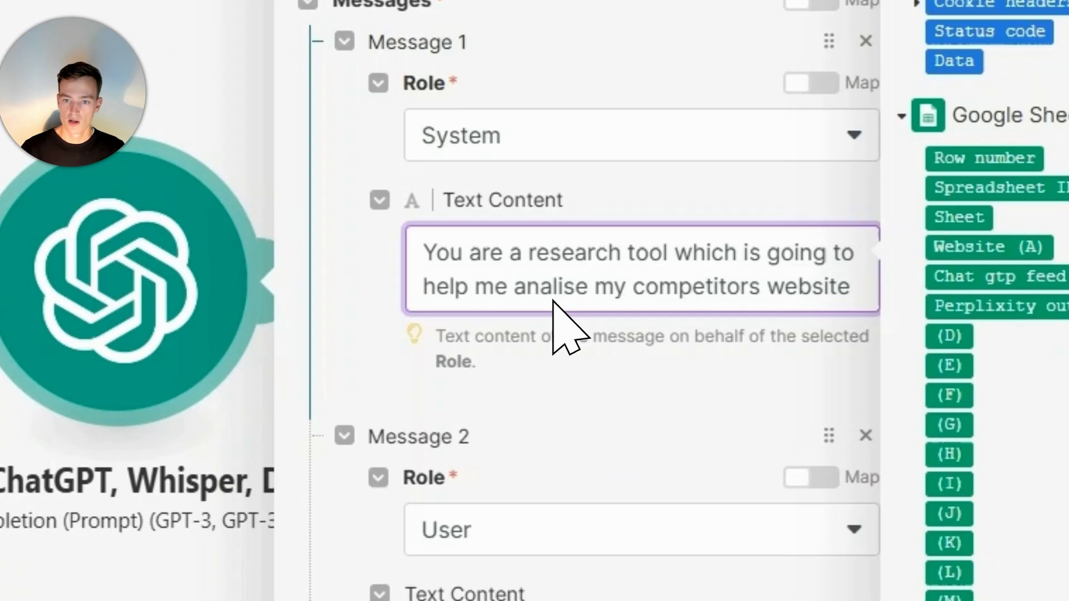
key("Return")
- Add "I want you to have a look at what they do well and compare it to me" and save the OpenAI module
type("I want you to have a look at what they do well and compair to to")
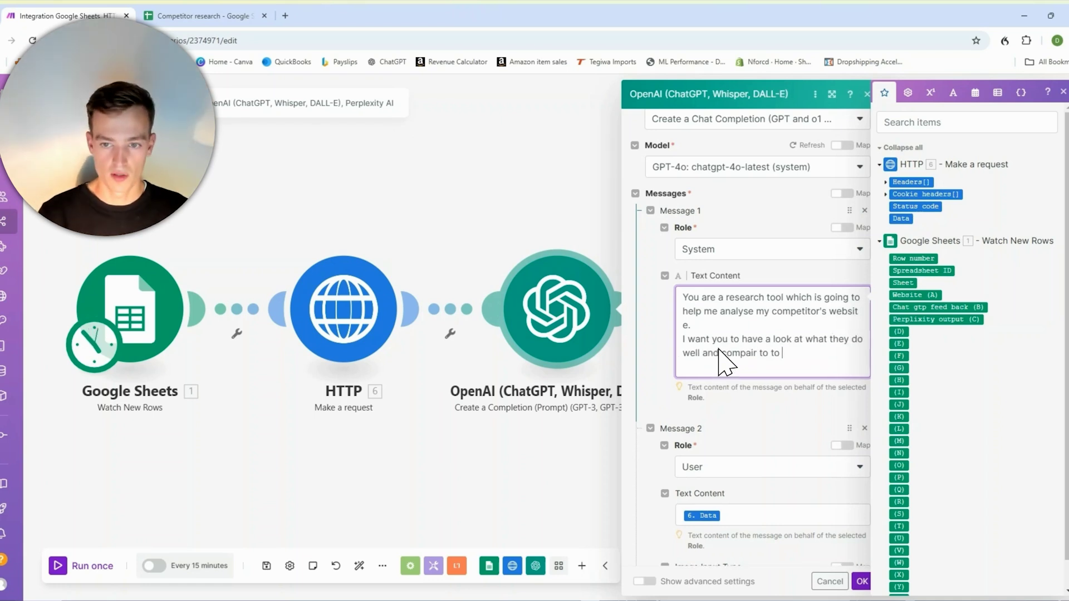
key("BackSpace")
key("BackSpace")
key("BackSpace")
key("BackSpace")
key("BackSpace")
key("BackSpace")
key("BackSpace")
key("BackSpace")
key("BackSpace")
type("re it to me")
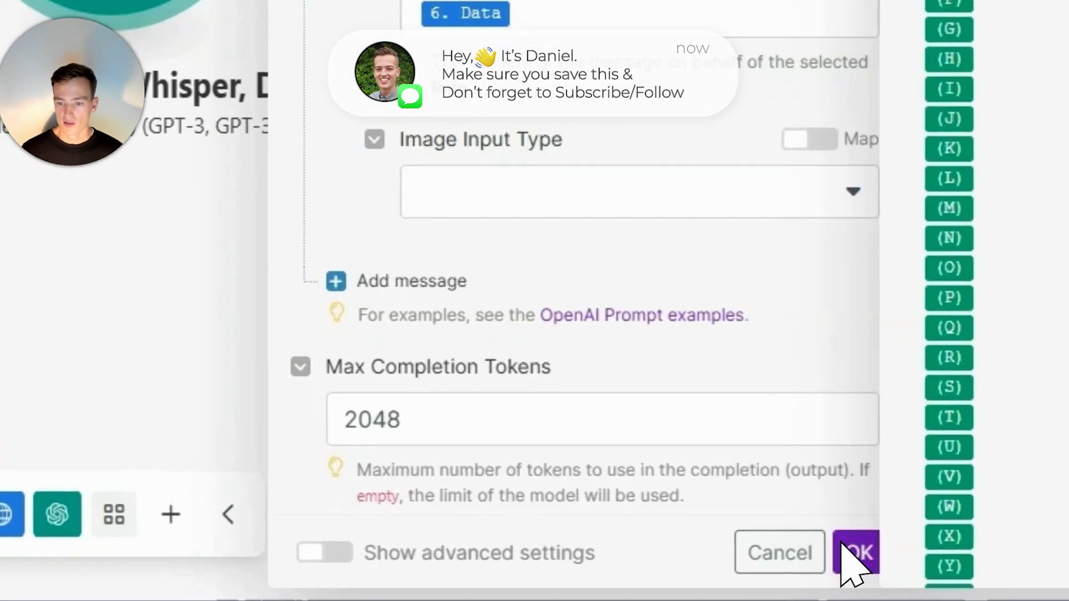
left_click(861, 580)
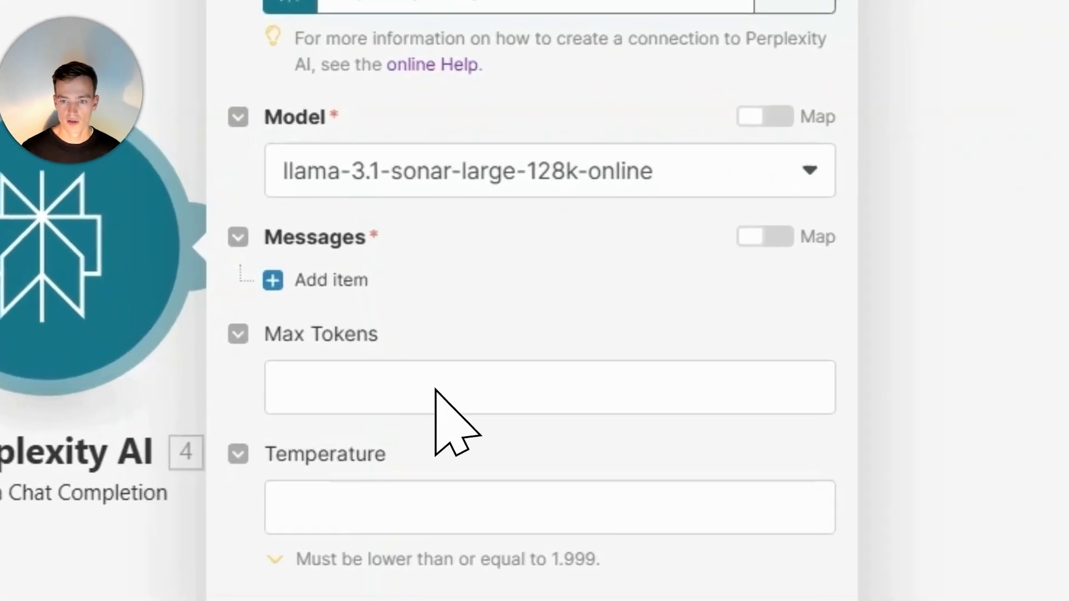
- Set the Perplexity AI module's max tokens to 0 and add a first message item with the System role
left_click(751, 375)
type("0")
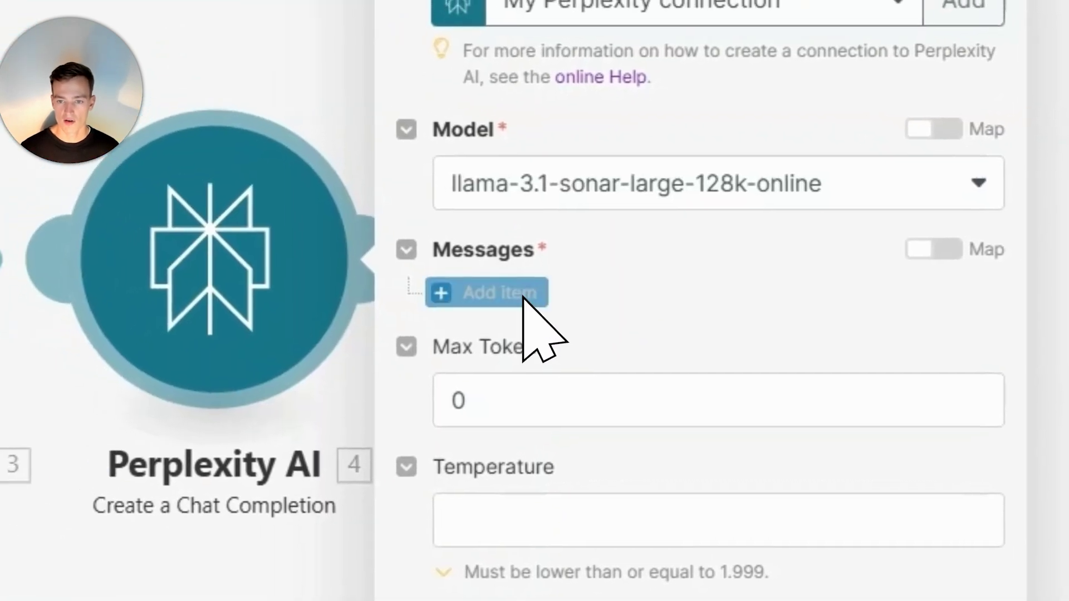
left_click(524, 296)
left_click(544, 281)
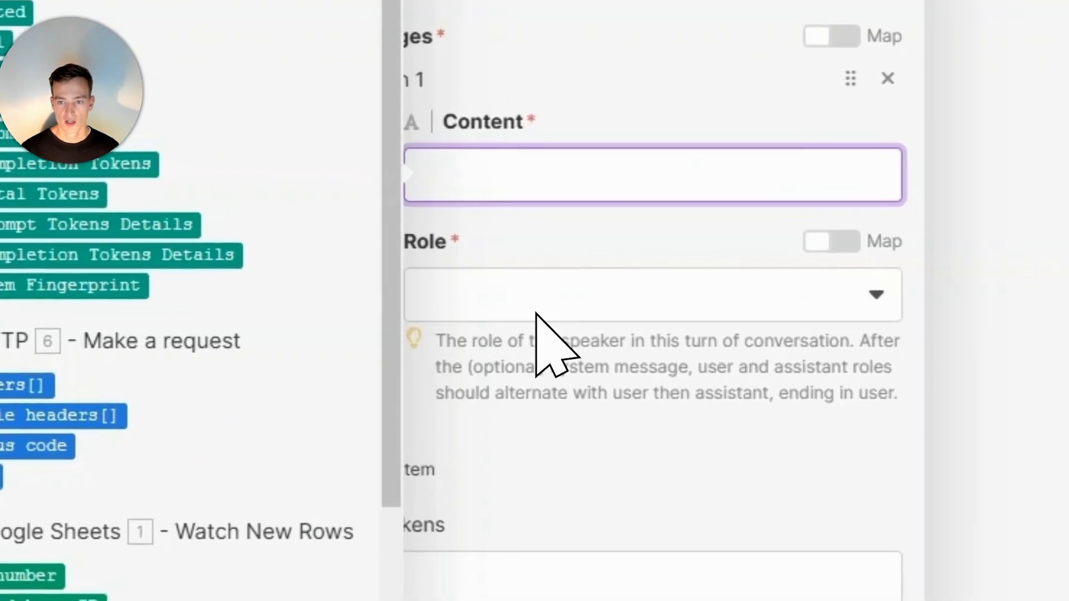
left_click(796, 348)
left_click(490, 389)
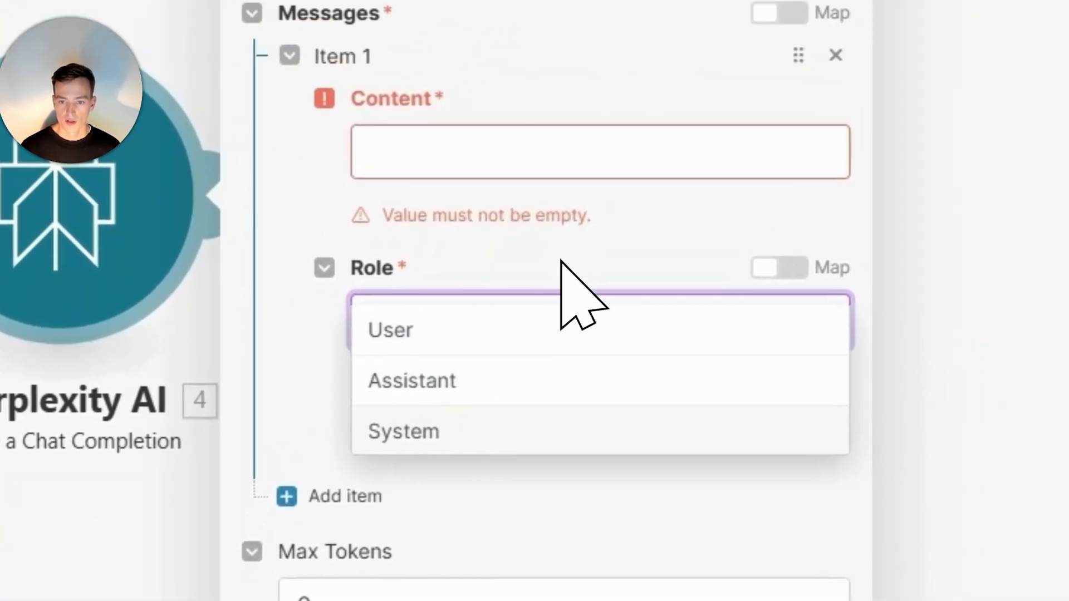
- Write the System message "You are a researcher, have a look at this companys website summary attached, and so further research to find more out about them"
left_click(486, 120)
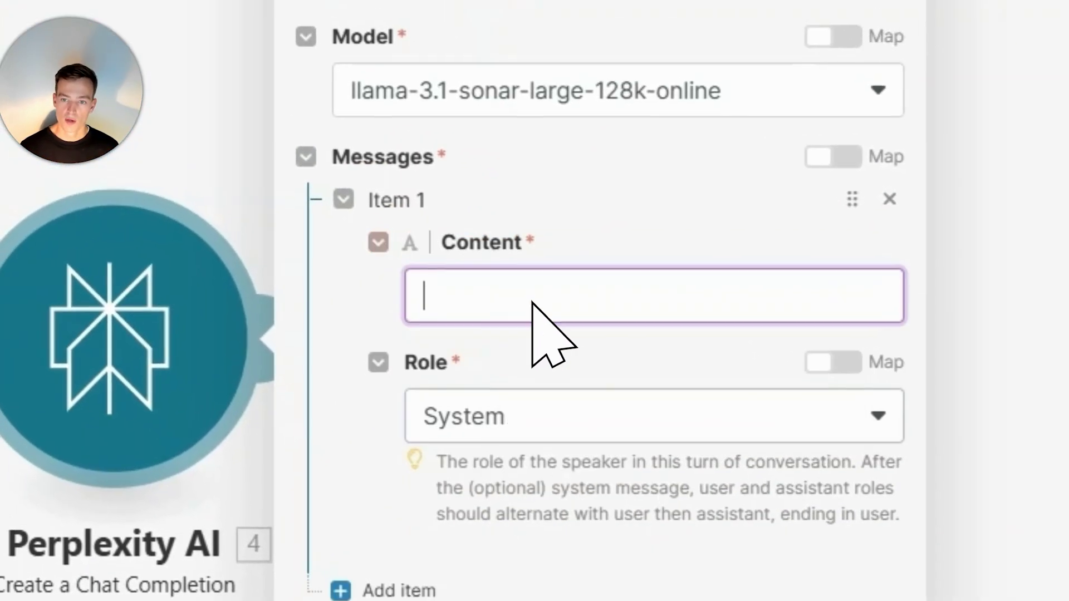
type("Y")
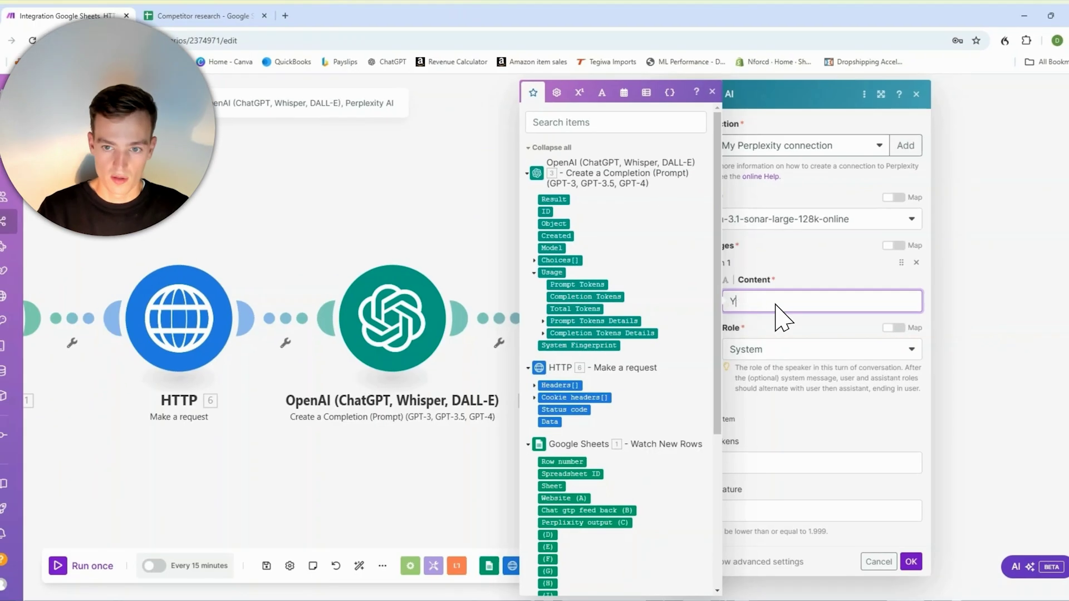
type("ou are a researcher, have a look at this companys website summary attached, and so ")
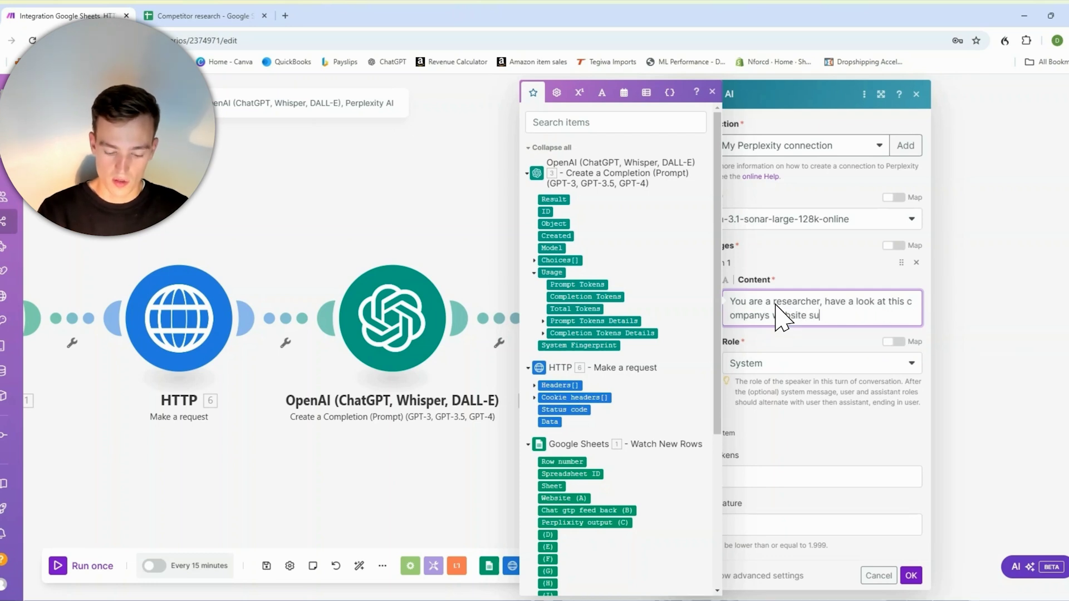
type("further research to find more out about them")
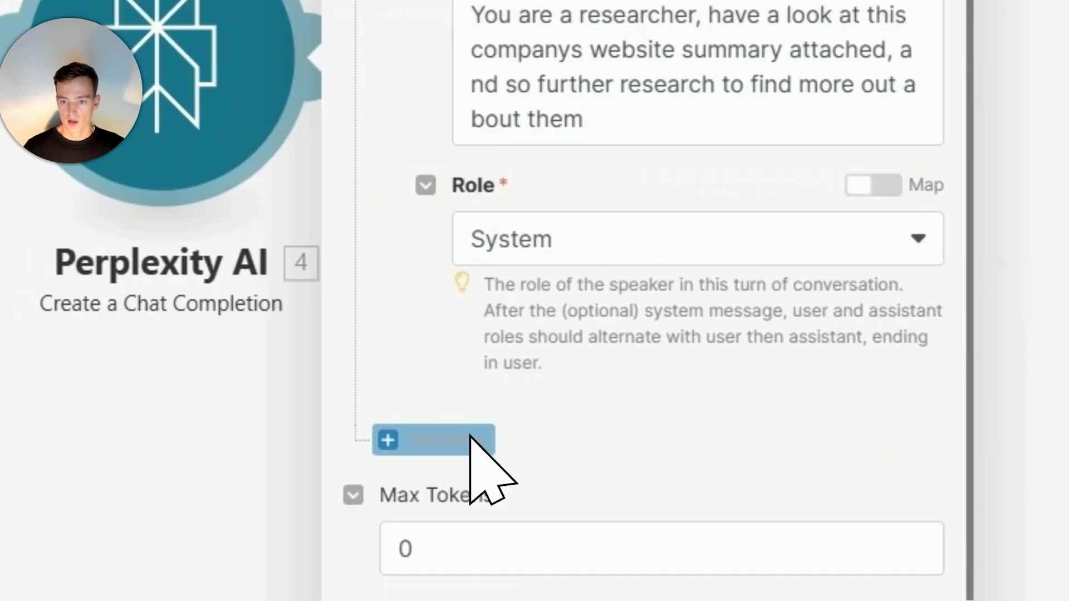
- Add a second message item to the Perplexity AI module, mapping the OpenAI module's Choices Message Content into its content
left_click(718, 461)
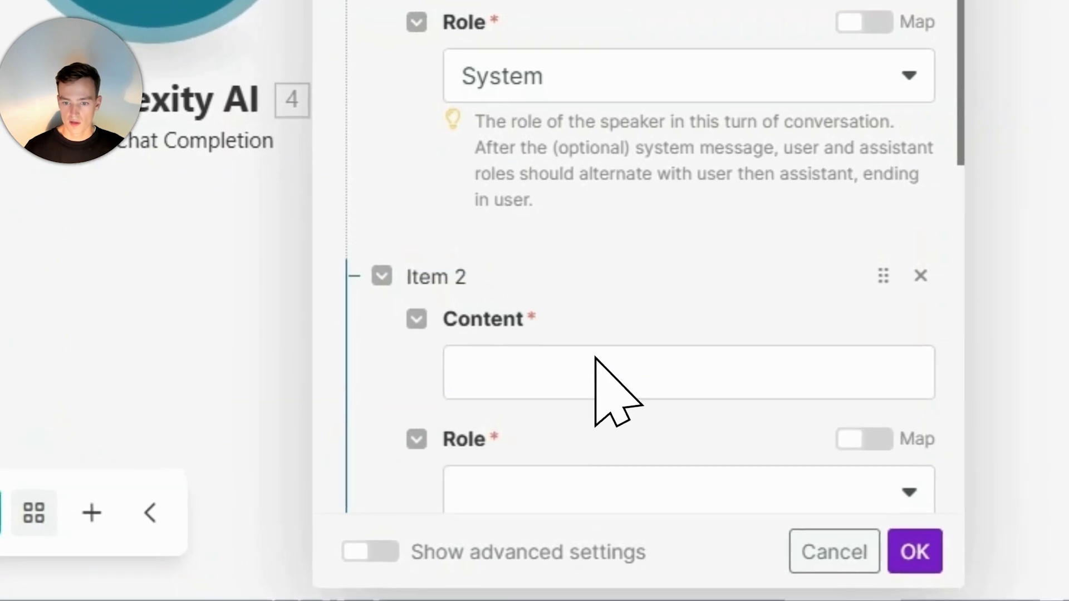
left_click(635, 402)
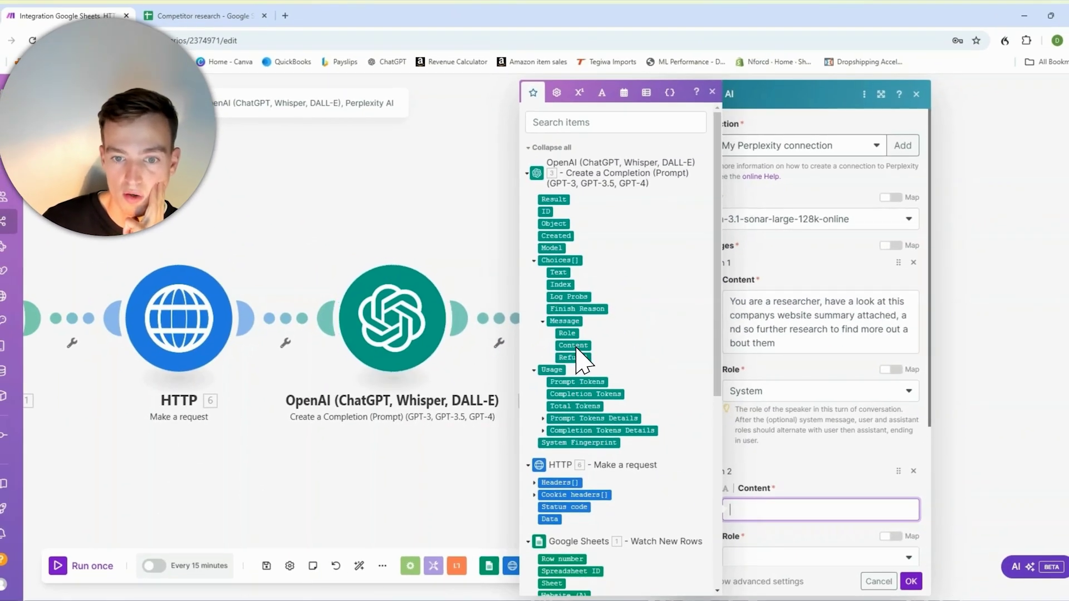
left_click(576, 346)
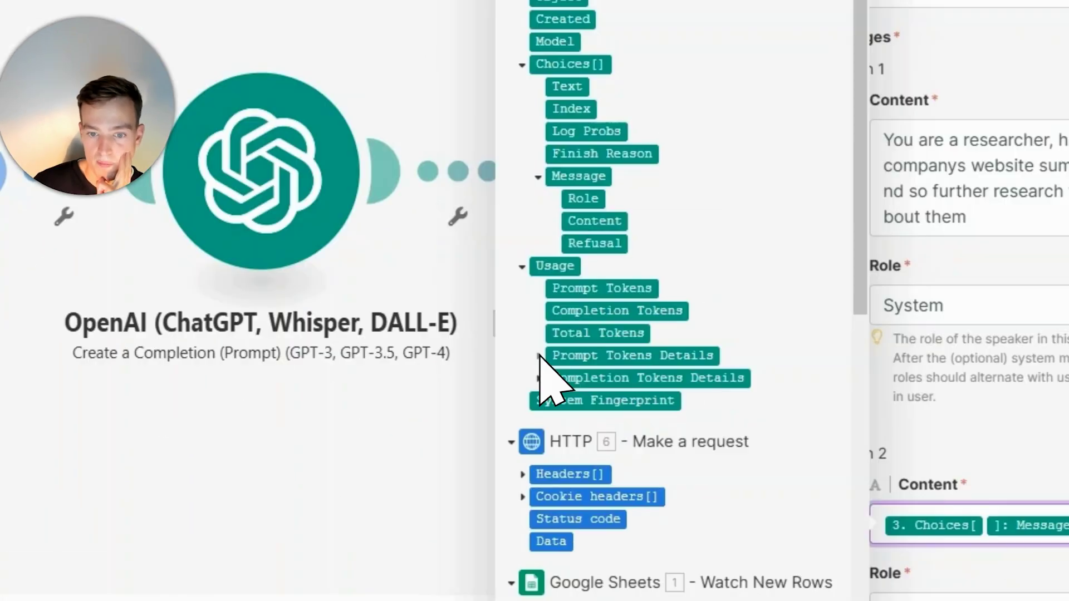
left_click(539, 355)
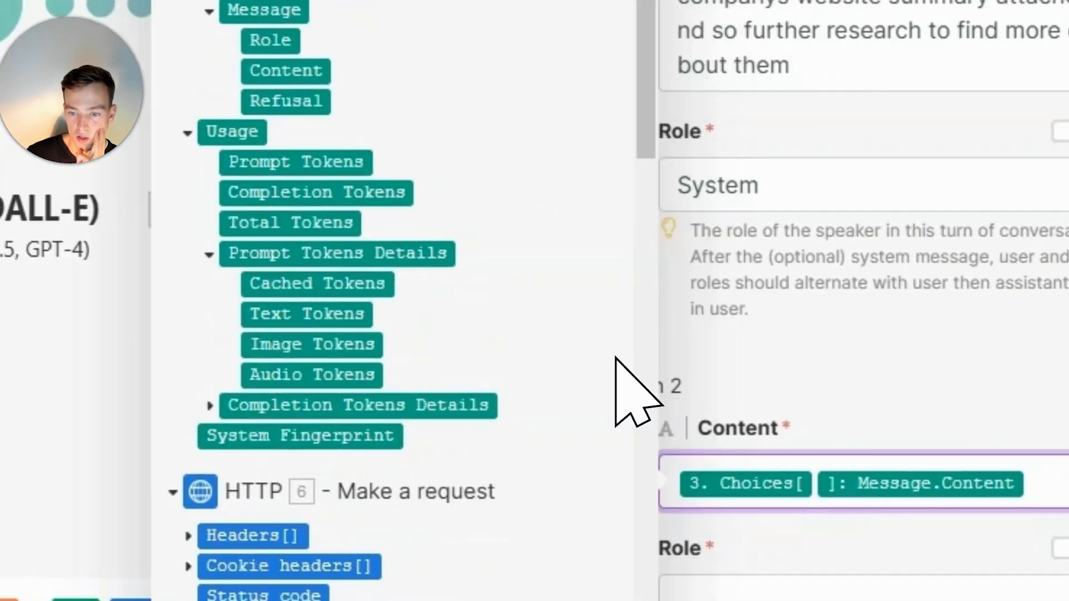
left_click(554, 334)
scroll(553, 334, "down", 4)
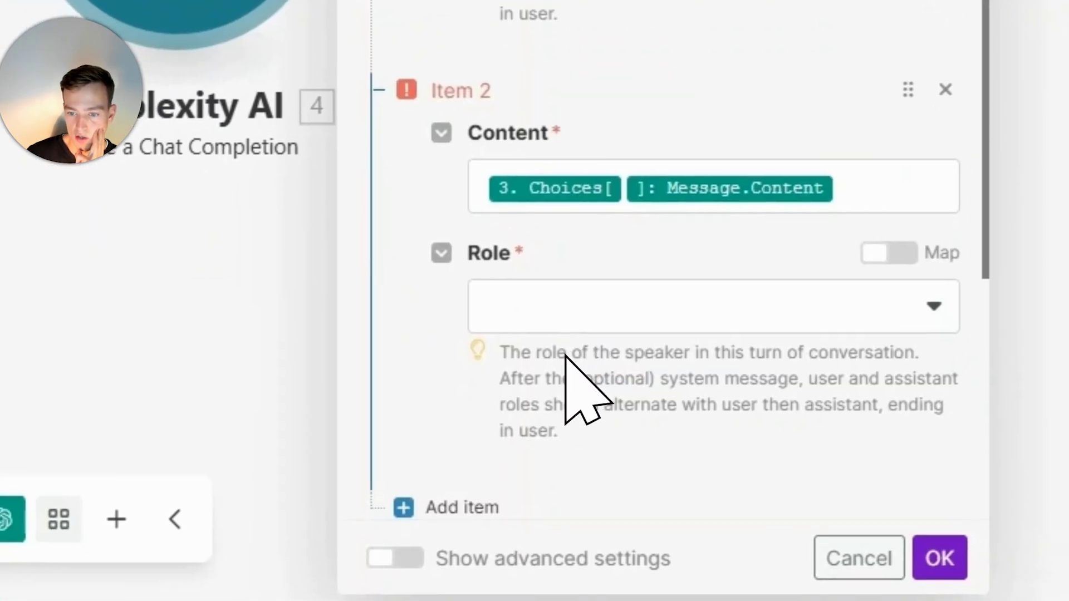
- Set the second message's role to User and save the Perplexity AI module
left_click(548, 314)
left_click(543, 241)
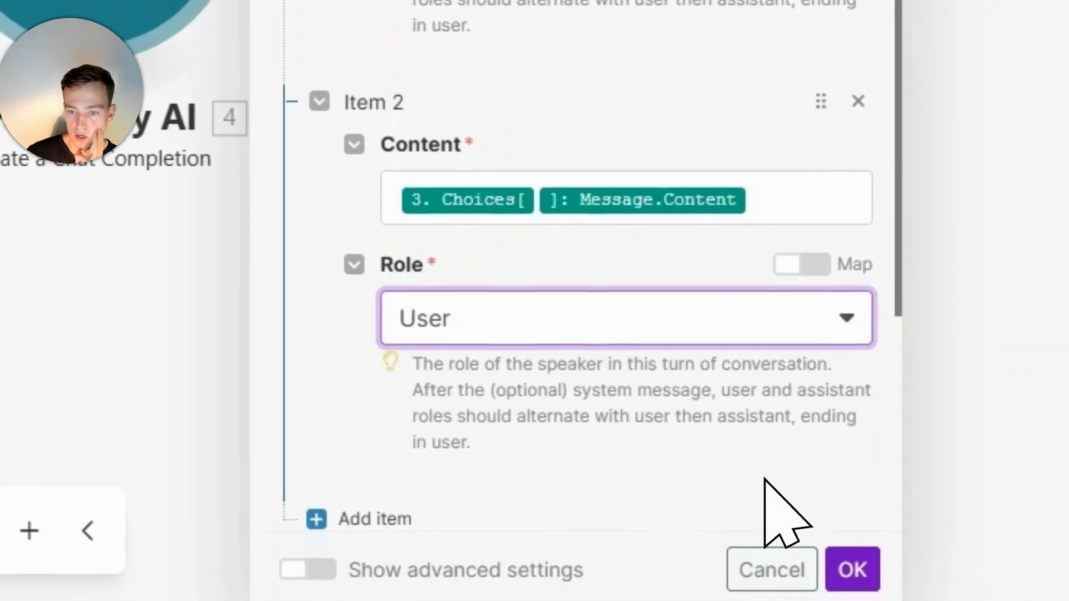
left_click(855, 551)
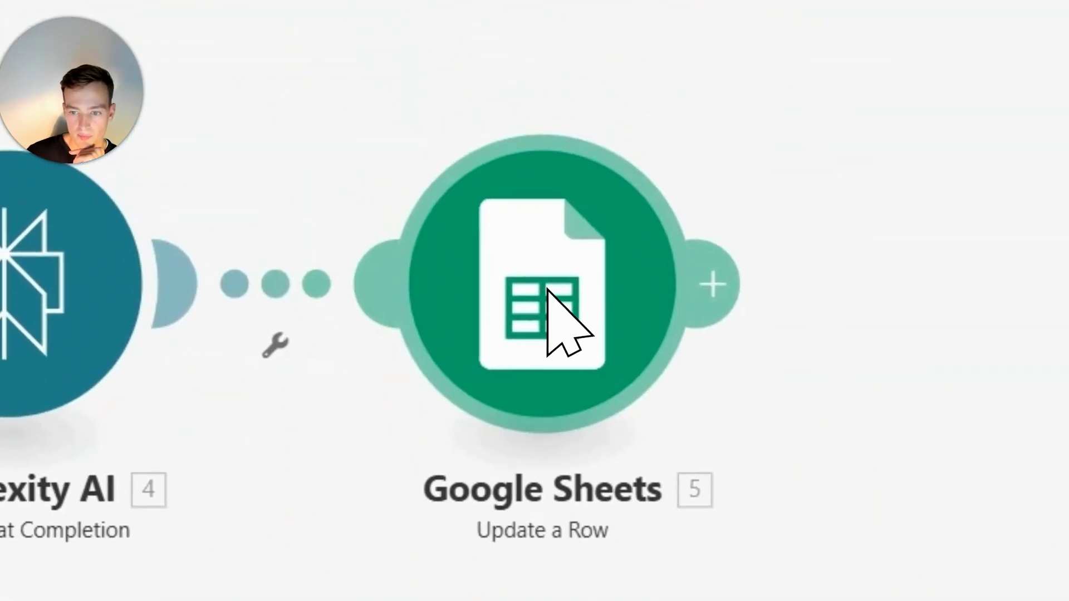
- Point the Google Sheets Update a Row module to Sheet1 of the Competitor research spreadsheet in My Drive, using the existing Google connection
left_click(555, 315)
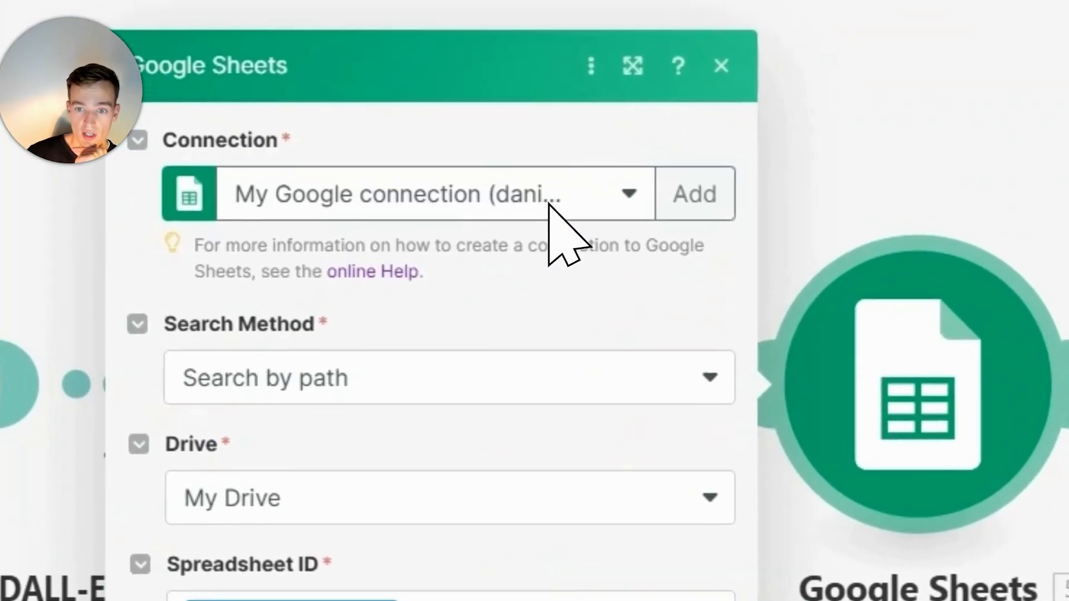
left_click(189, 299)
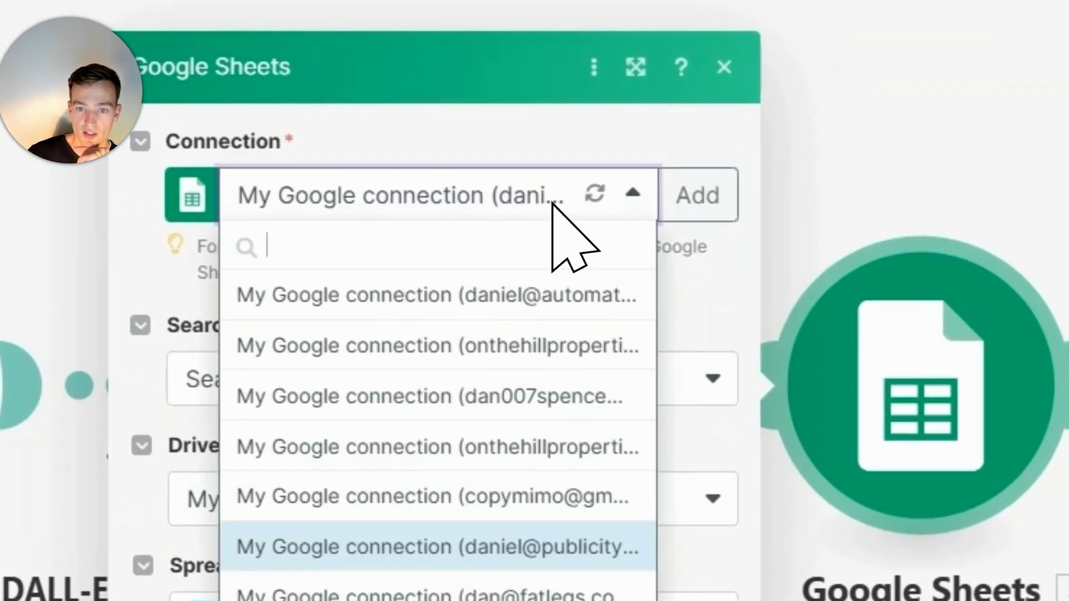
left_click(560, 295)
left_click(431, 496)
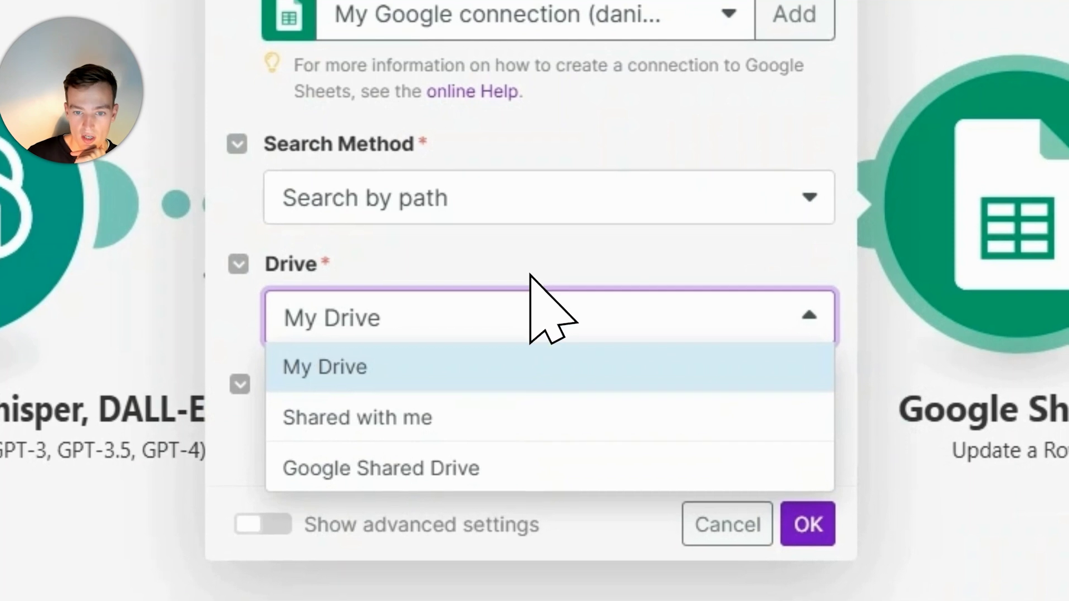
left_click(397, 553)
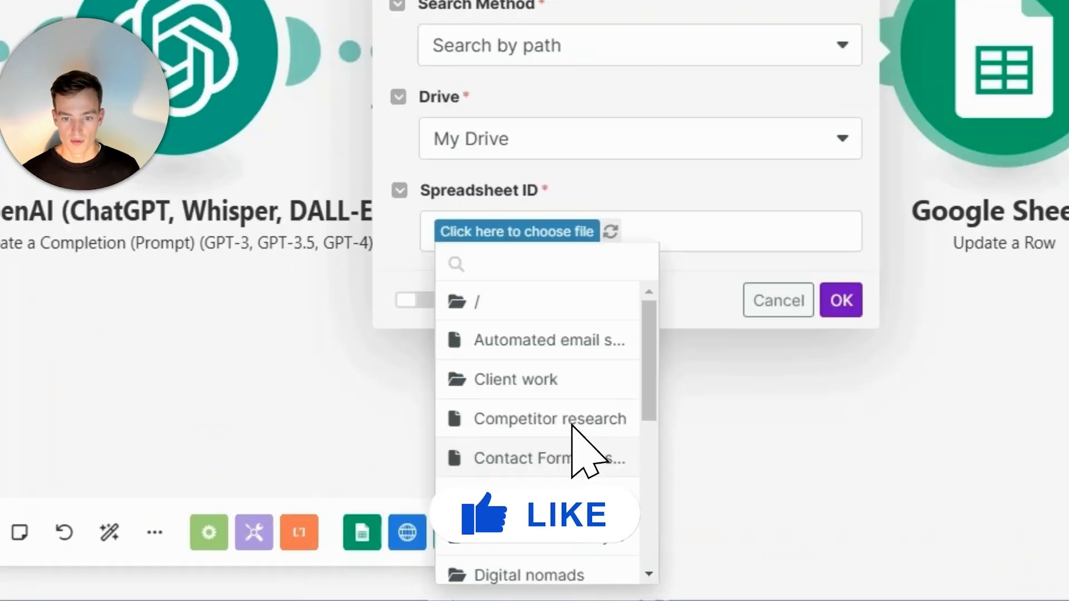
left_click(596, 508)
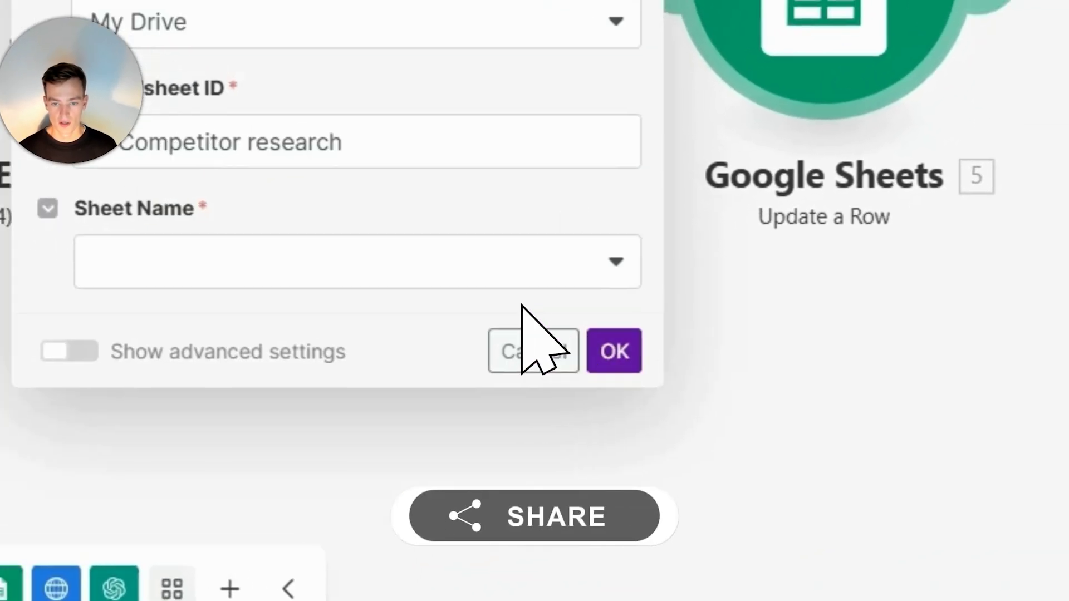
left_click(432, 273)
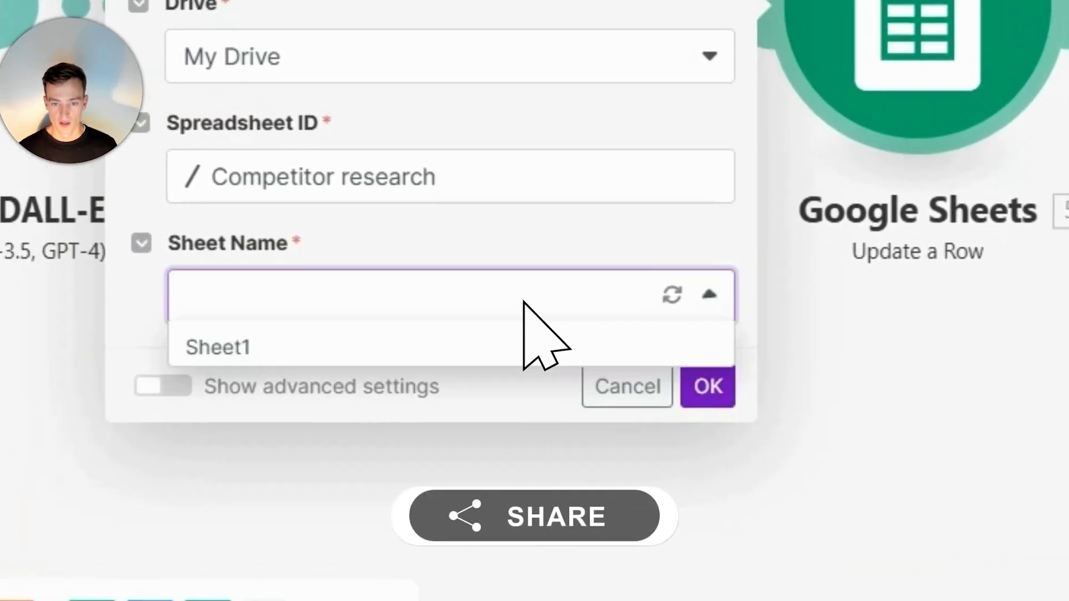
left_click(289, 307)
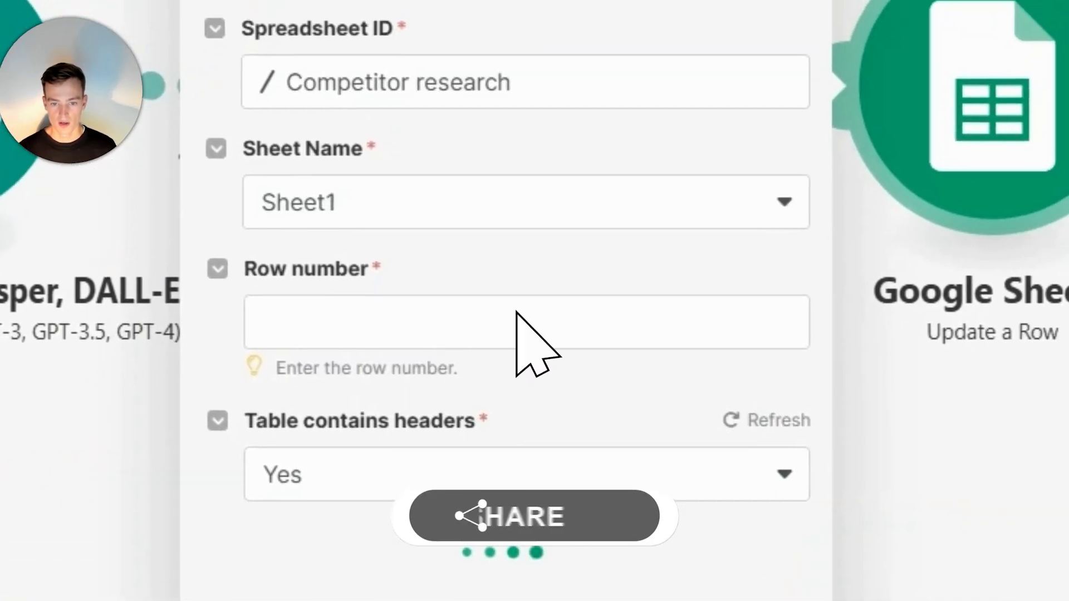
- Map the Watch New Rows module's Row number into the Update a Row module's row number
left_click(587, 200)
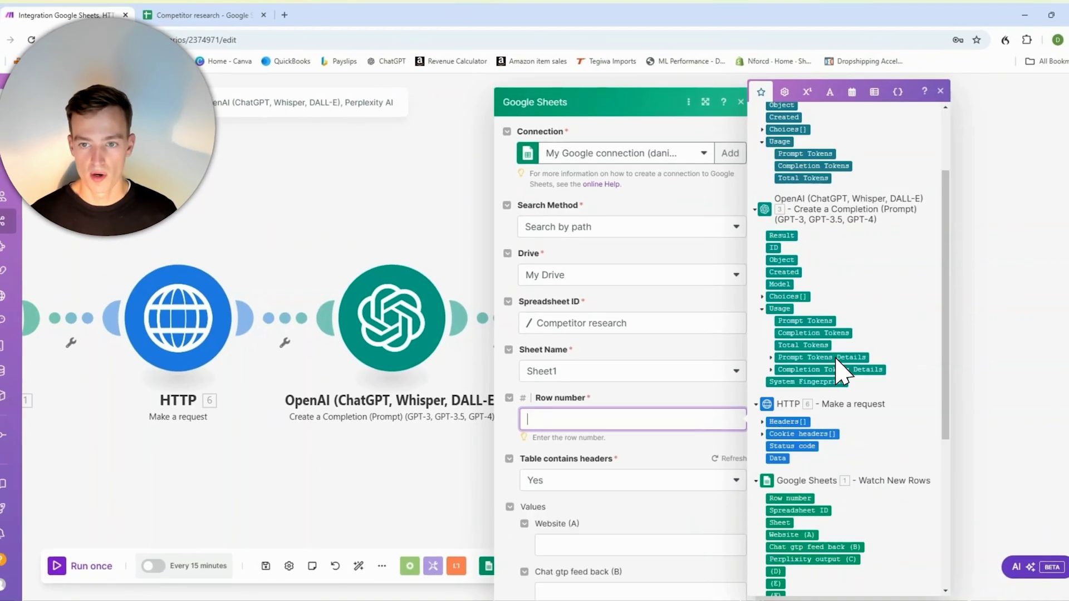
scroll(841, 371, "down", 5)
scroll(840, 393, "up", 2)
left_click(802, 297)
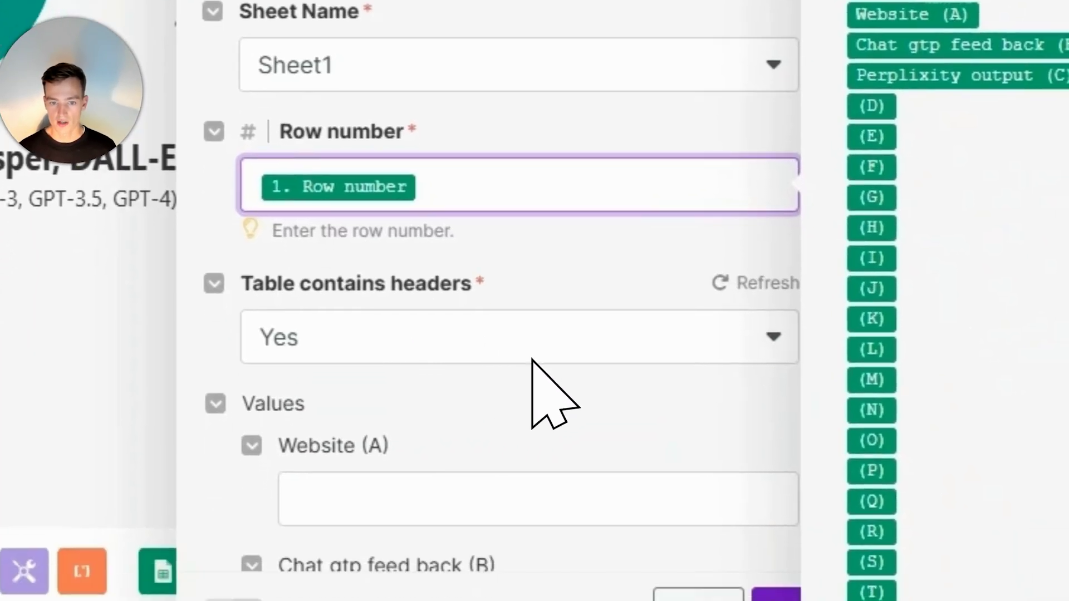
- Map the OpenAI module's Choices Message Content into the Chat gtp feed back (B) value
scroll(556, 401, "down", 6)
left_click(532, 304)
scroll(991, 290, "up", 6)
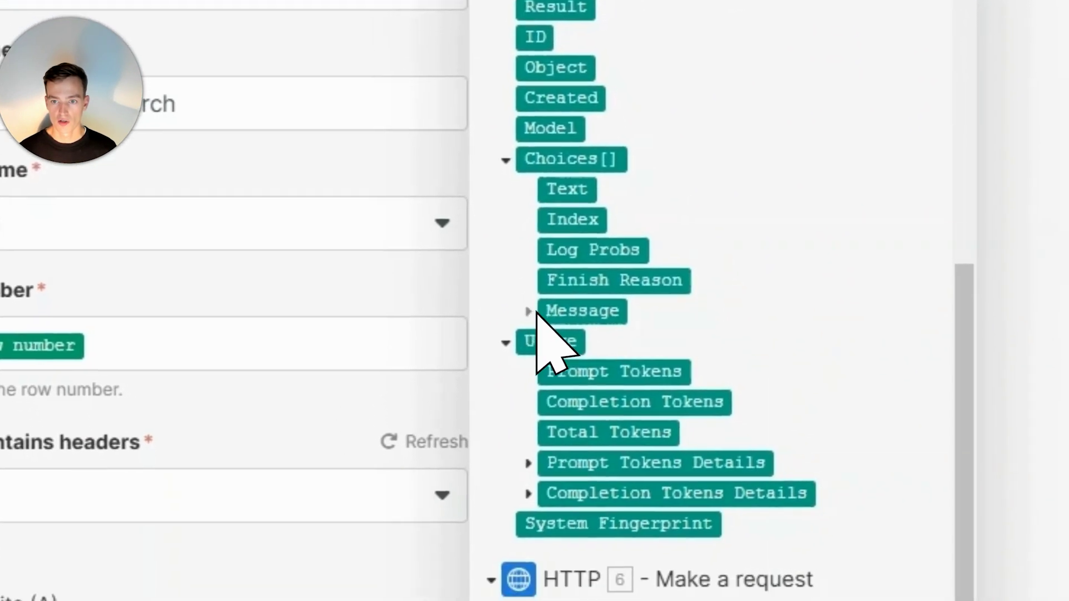
left_click(536, 312)
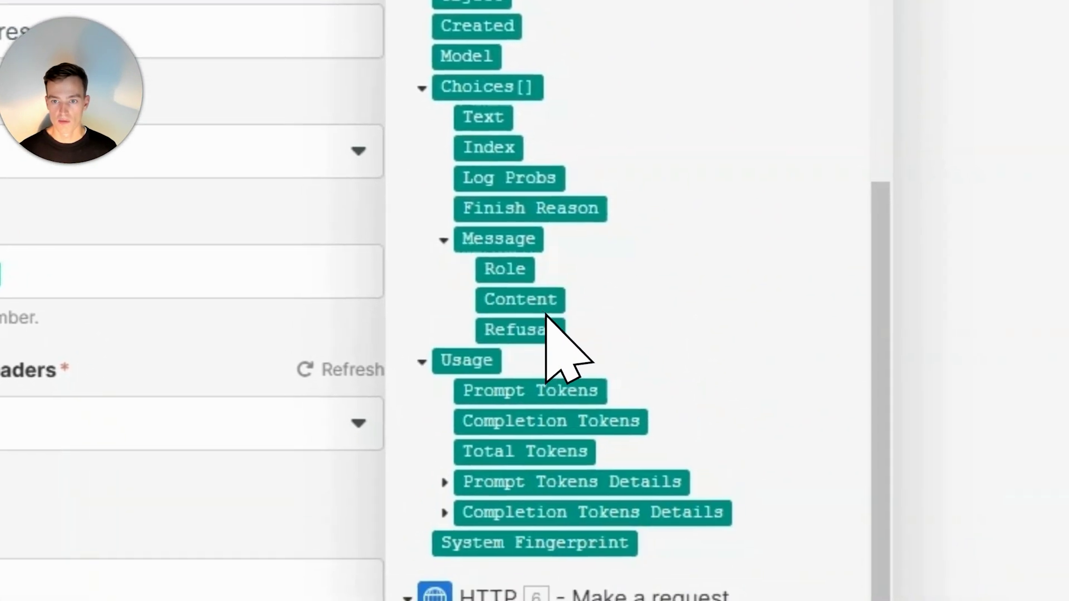
left_click(537, 311)
- Map the Perplexity AI module's Choices Message Content into the Perplixity output (C) value and save the Google Sheets module
left_click(181, 600)
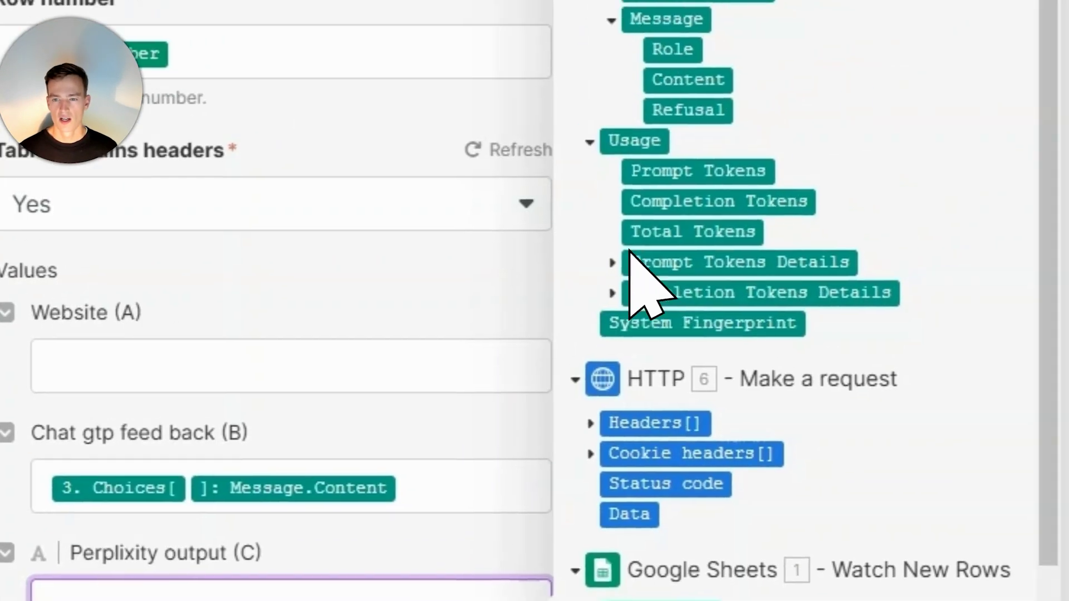
scroll(560, 312, "up", 10)
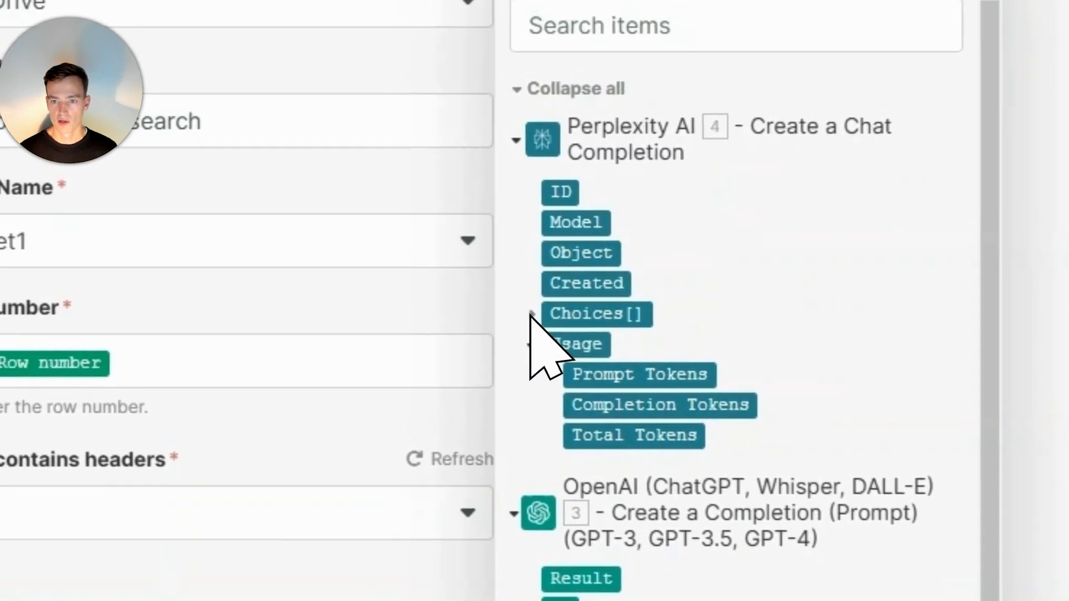
left_click(540, 309)
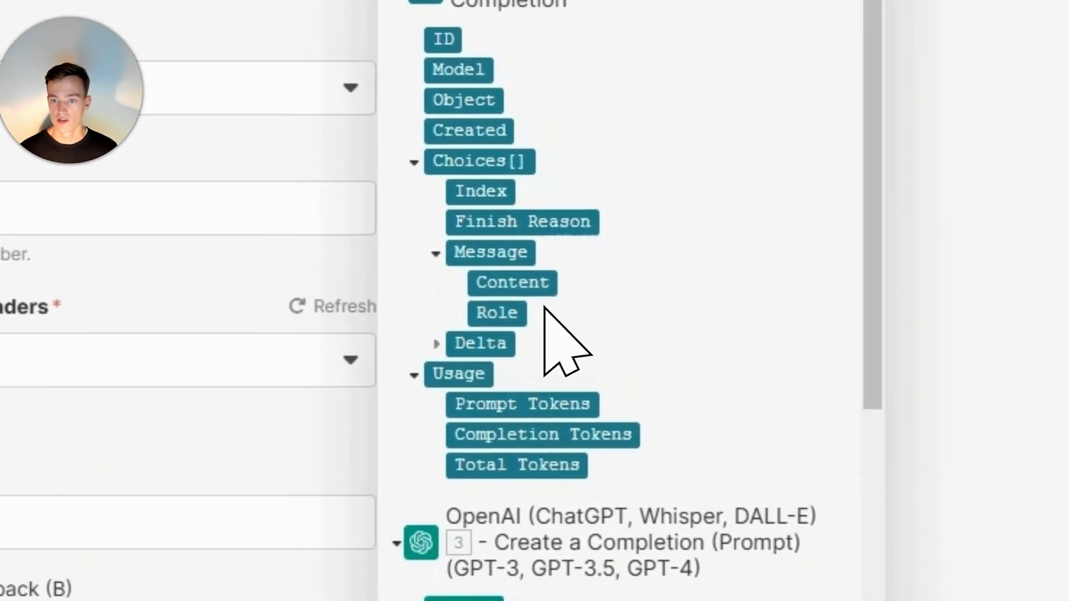
left_click(535, 303)
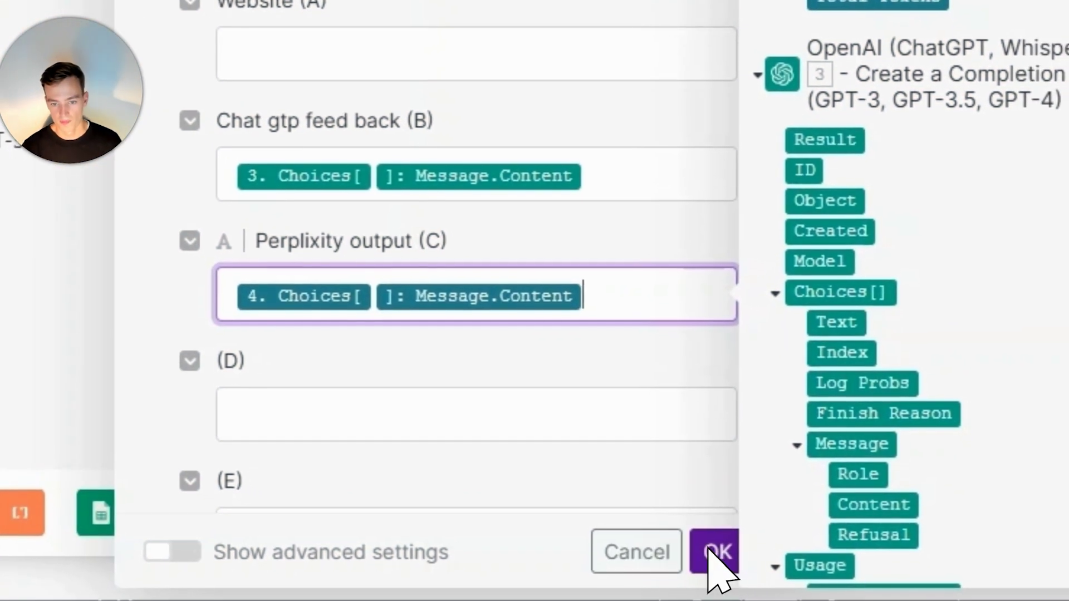
left_click(716, 551)
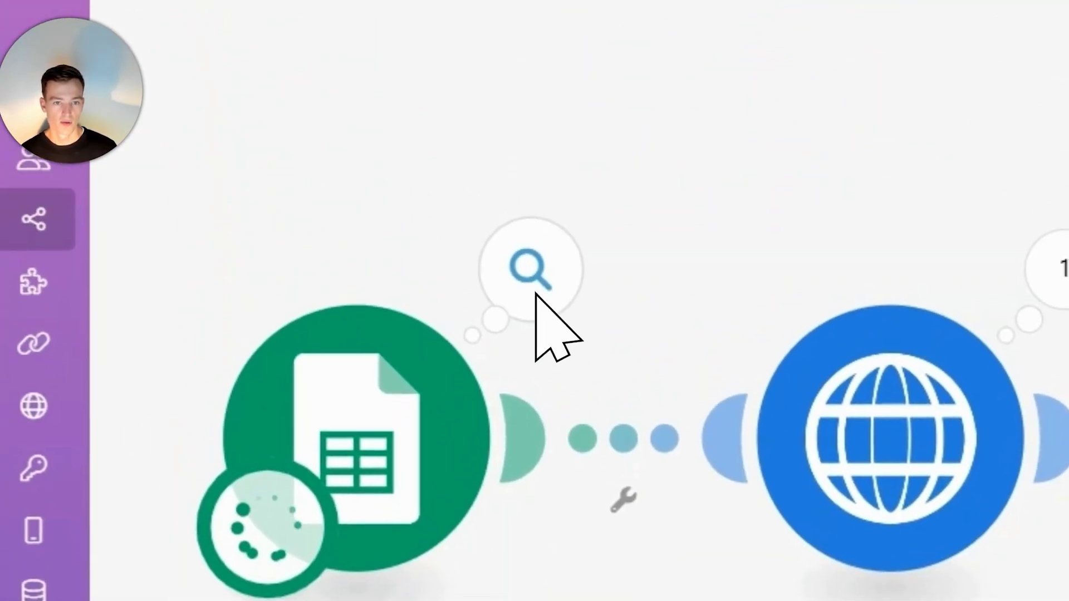
- Examine the run output of the first modules, expanding the HTTP module's Data string to look through the returned website code
left_click(535, 294)
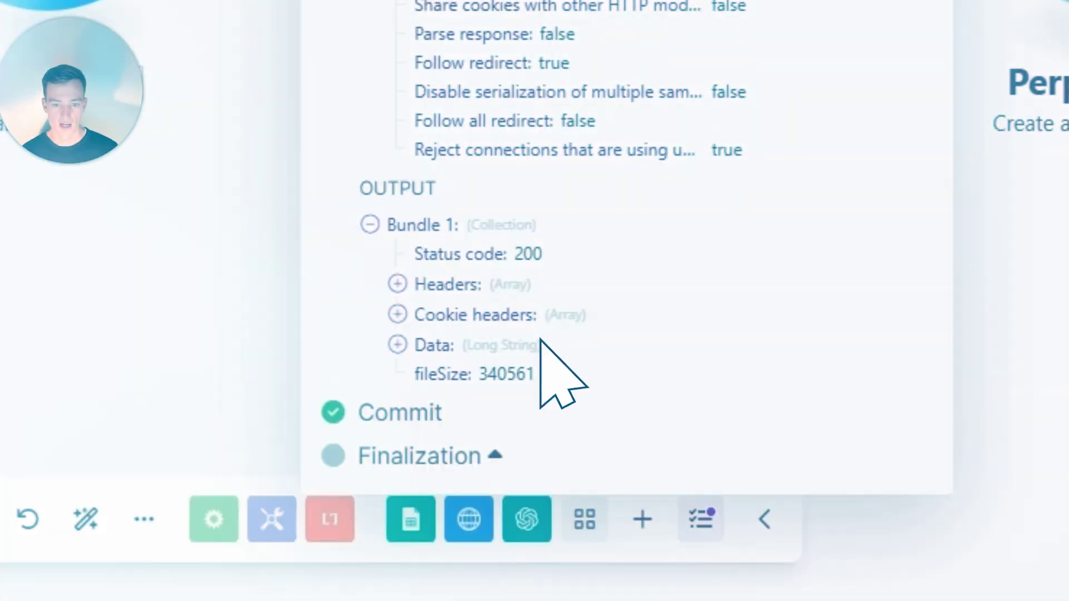
left_click(540, 343)
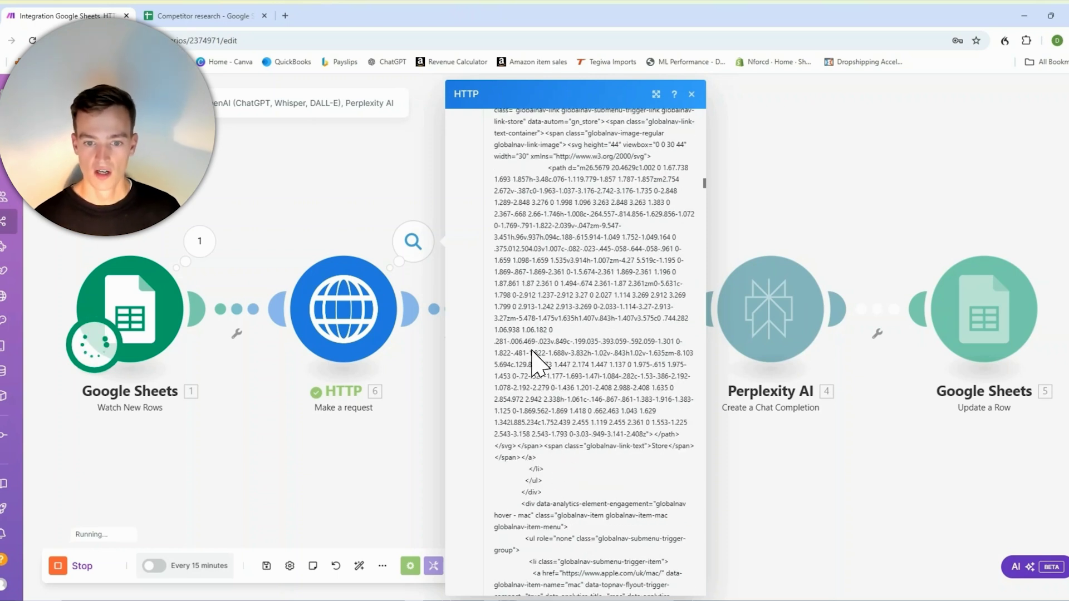
scroll(540, 384, "down", 5)
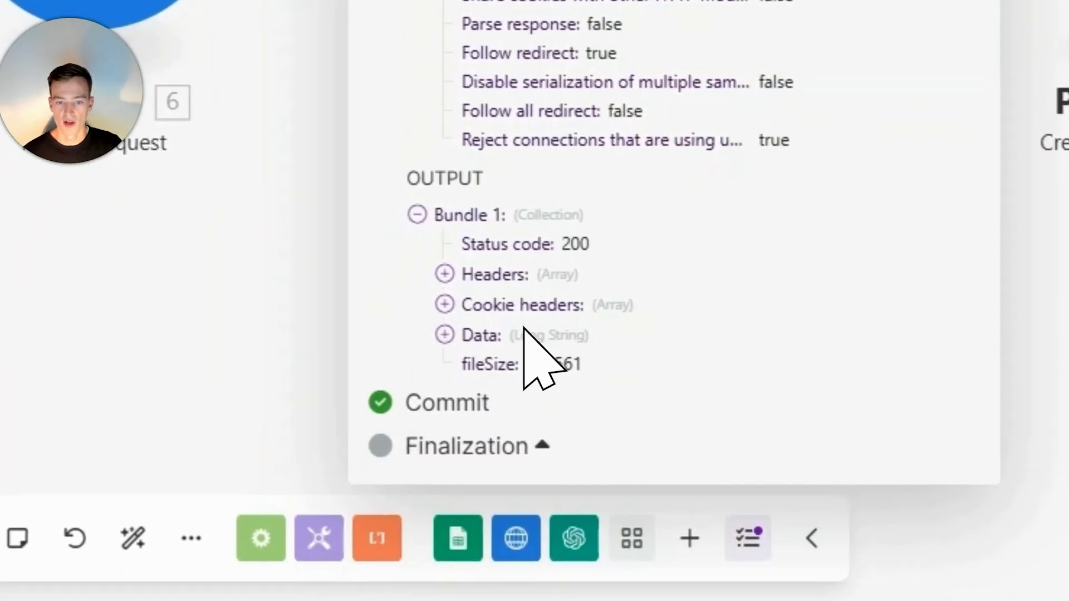
left_click(525, 336)
scroll(530, 339, "down", 10)
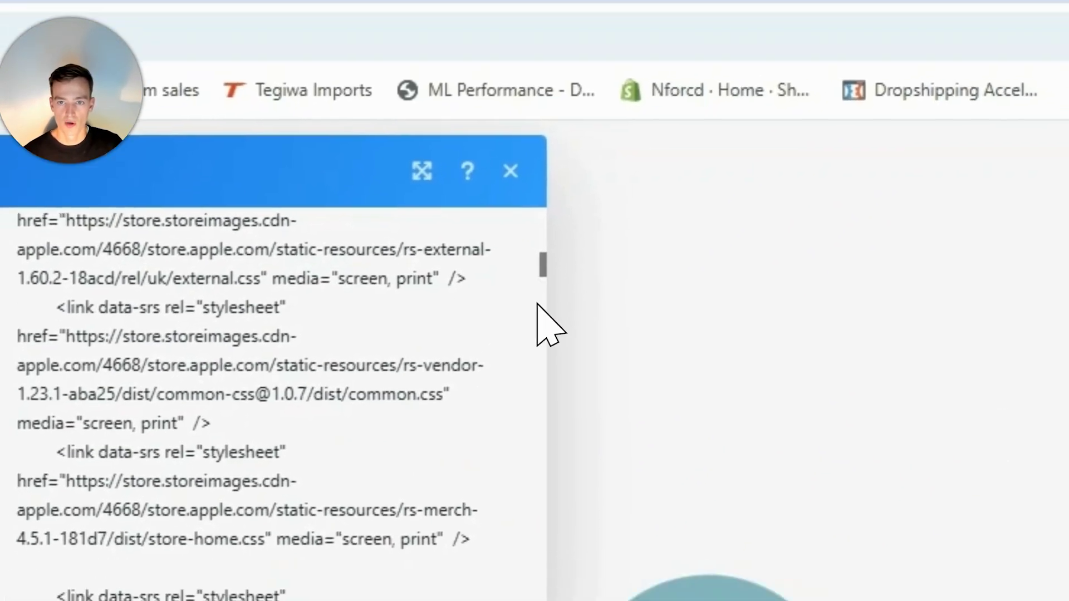
scroll(544, 294, "down", 15)
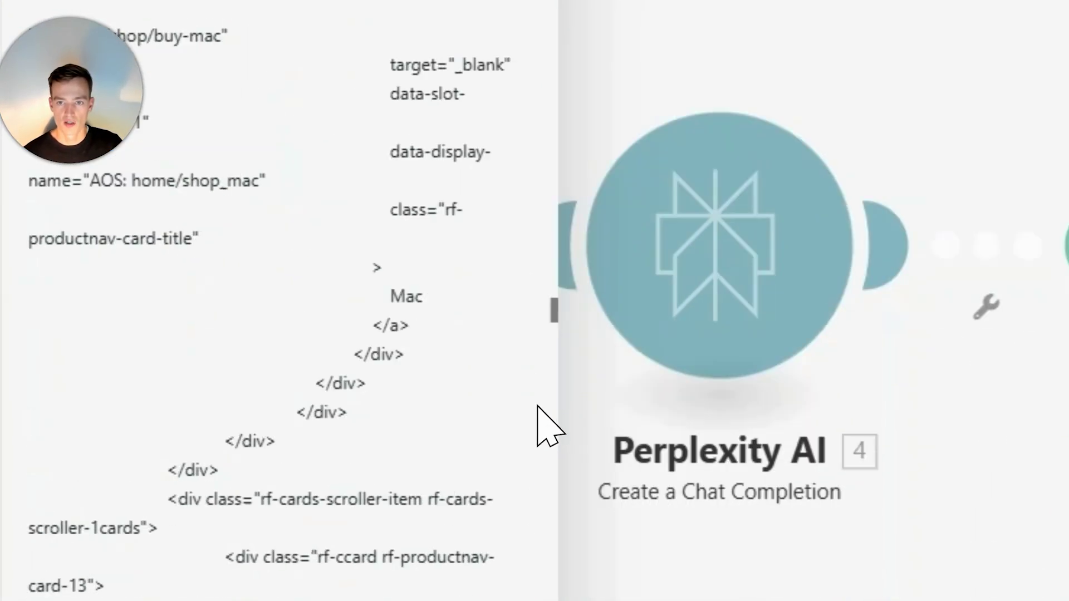
scroll(534, 311, "down", 15)
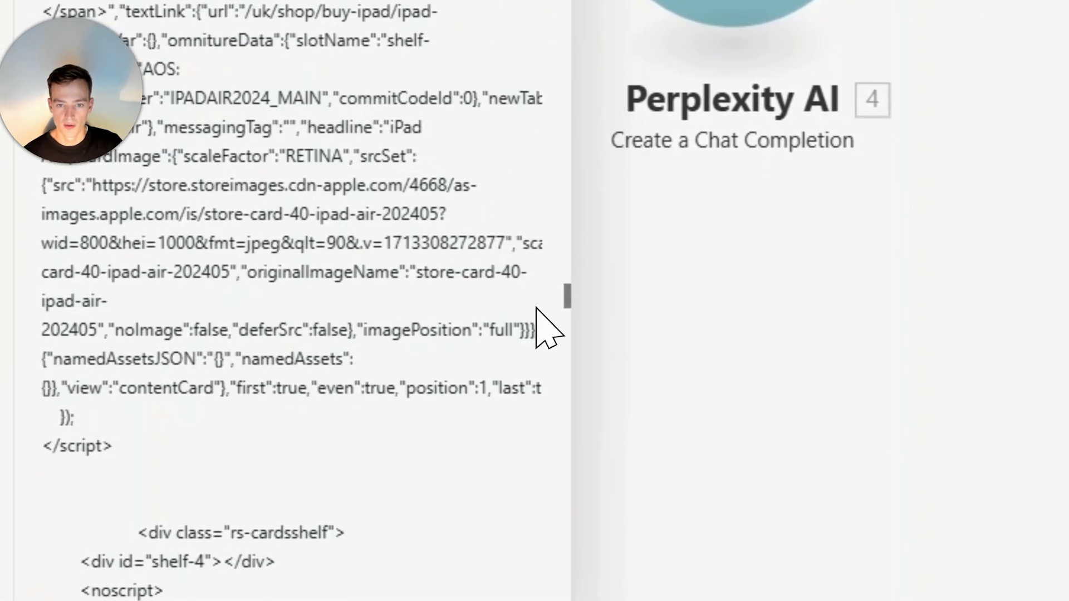
scroll(543, 329, "down", 5)
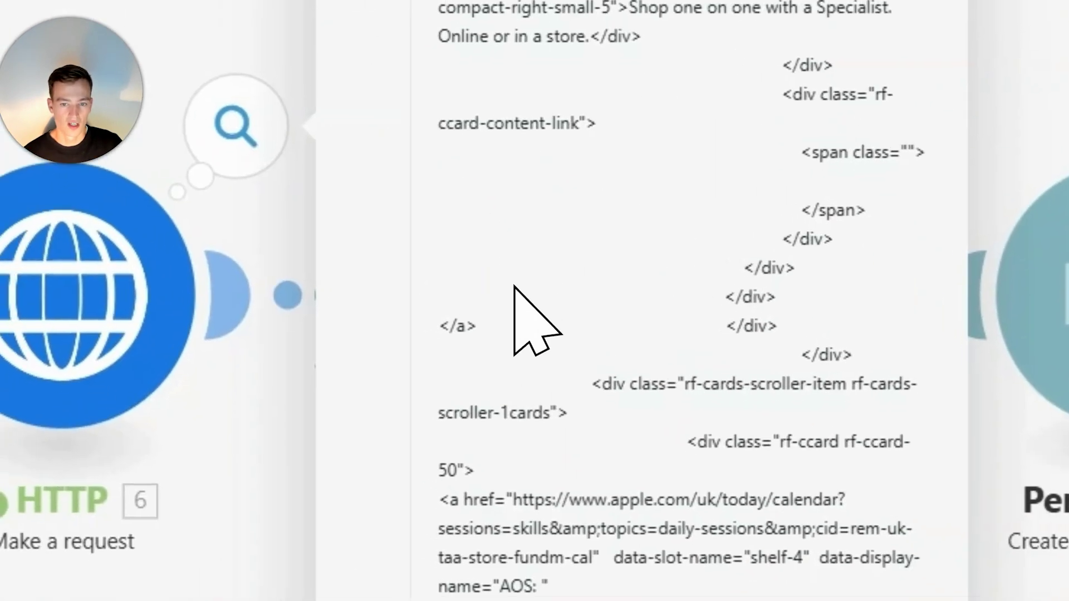
scroll(669, 461, "down", 10)
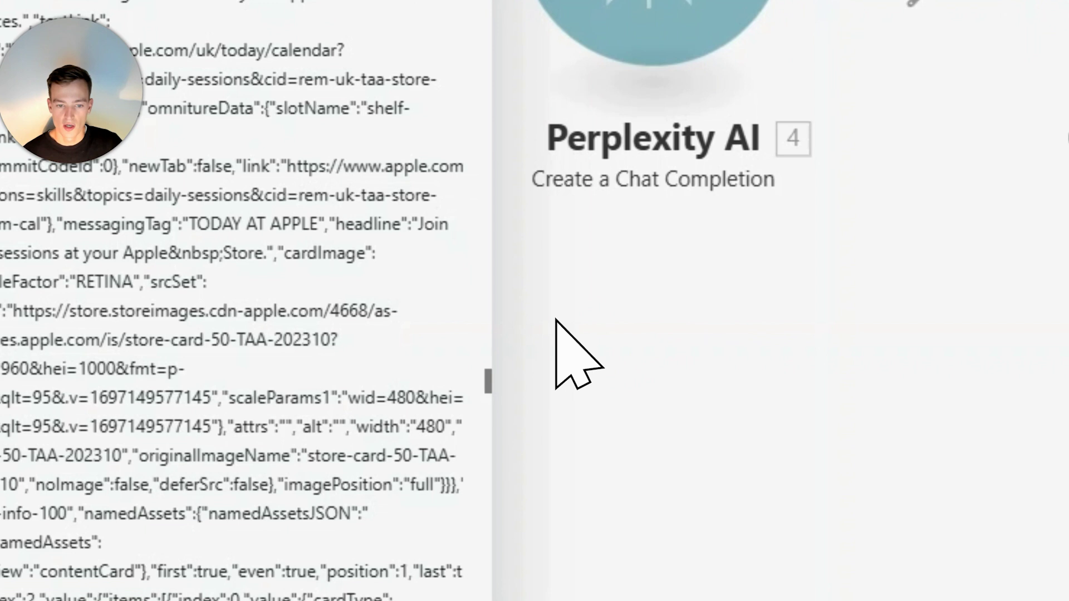
left_click(556, 322)
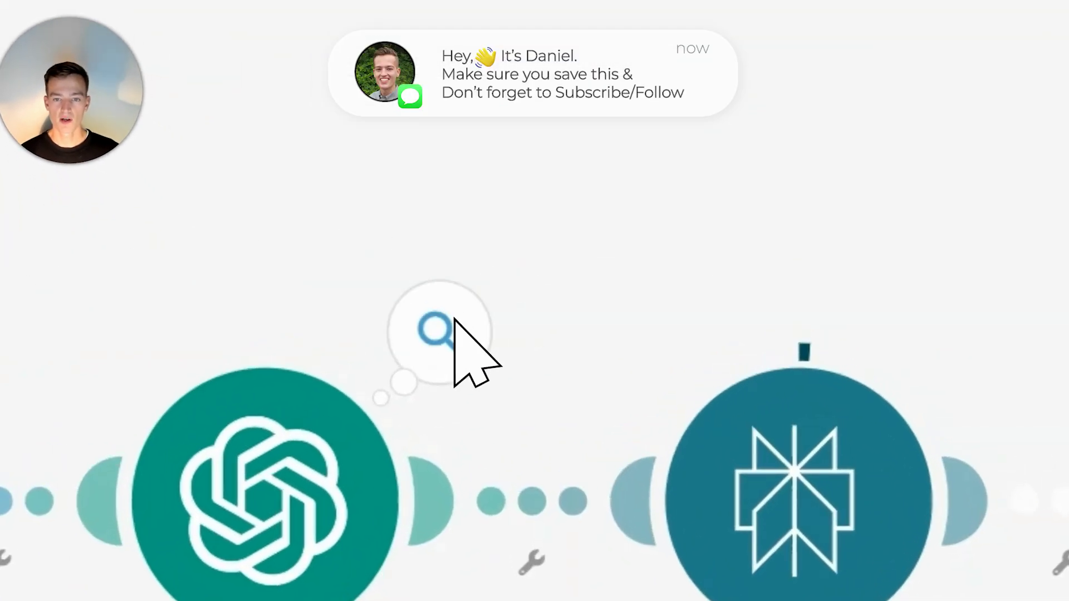
- Examine the OpenAI module's run output, expanding Choices, Usage and Message Content to read through the generated competitor analysis
left_click(628, 242)
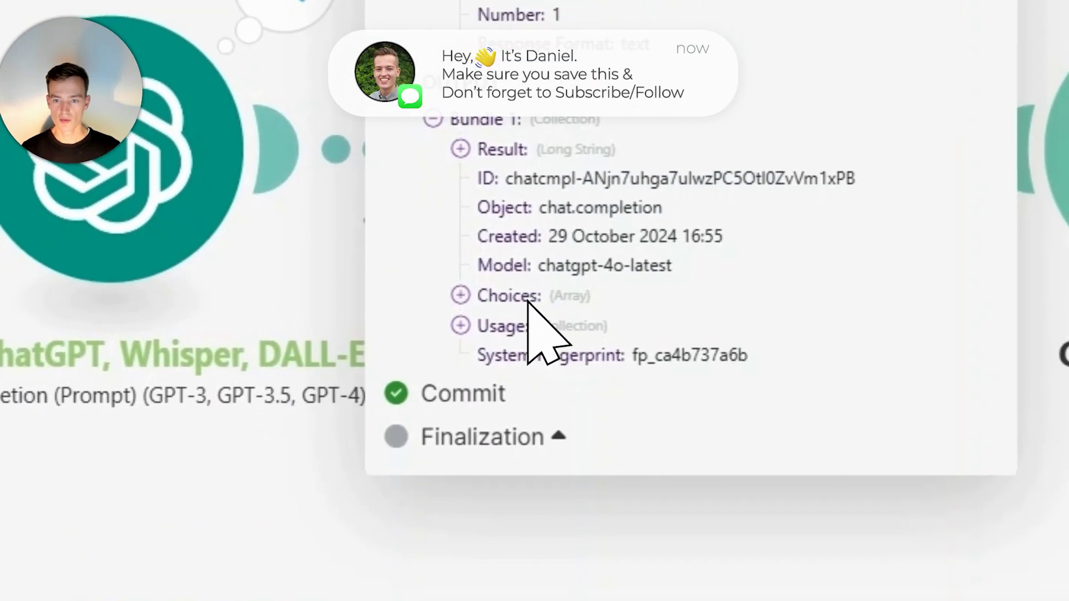
left_click(532, 297)
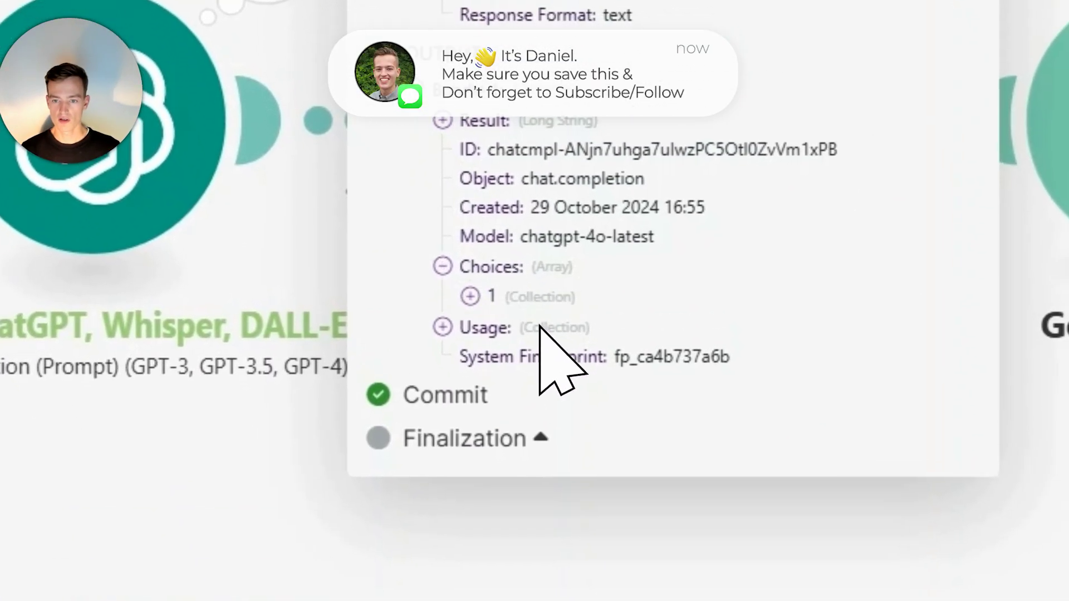
left_click(543, 330)
left_click(551, 306)
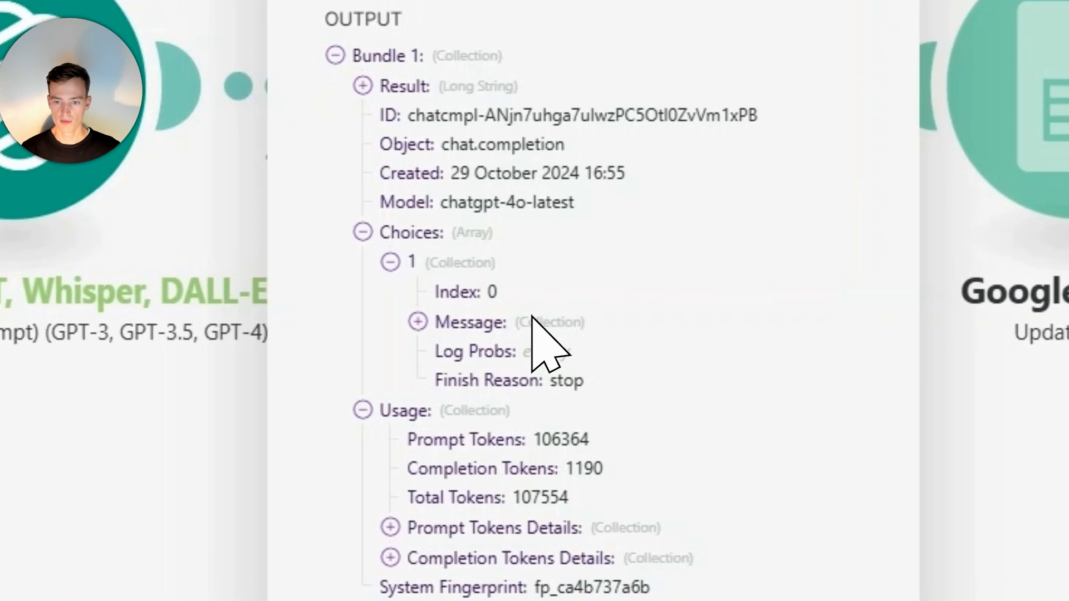
left_click(605, 364)
left_click(548, 378)
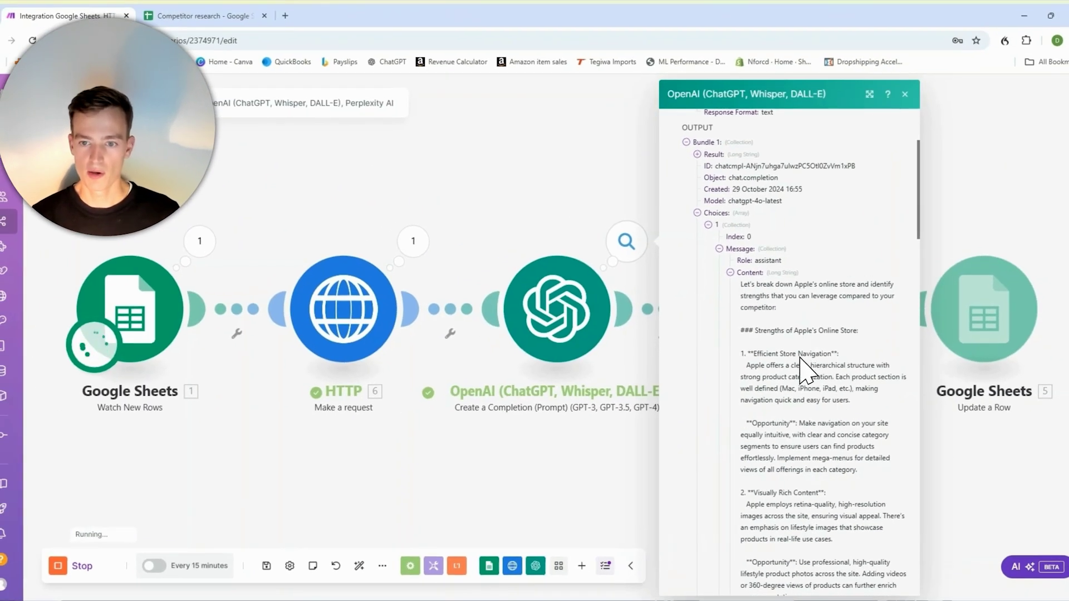
scroll(806, 368, "down", 2)
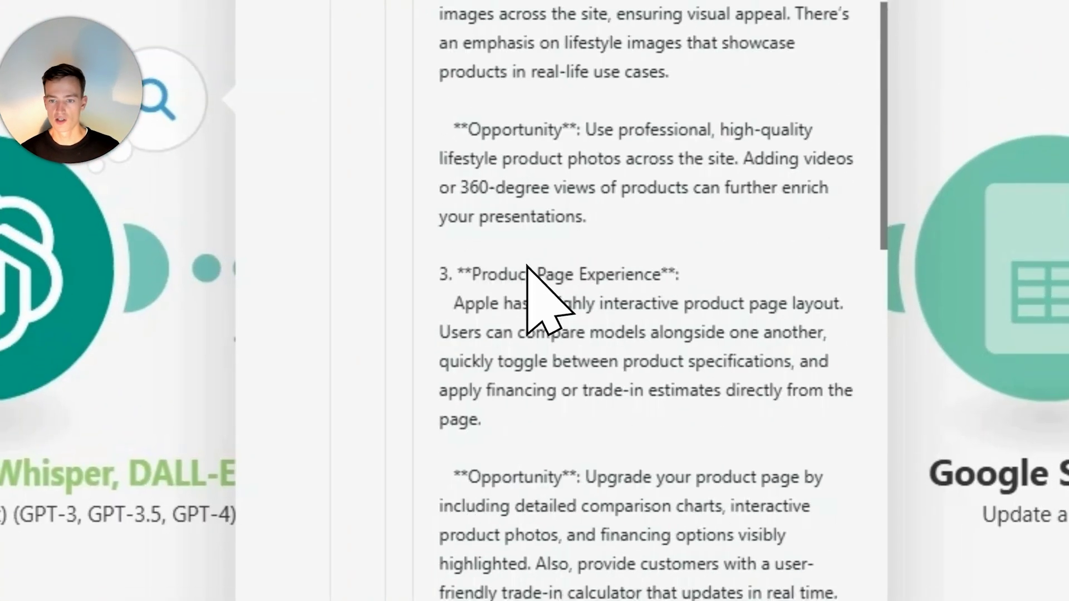
scroll(528, 267, "down", 10)
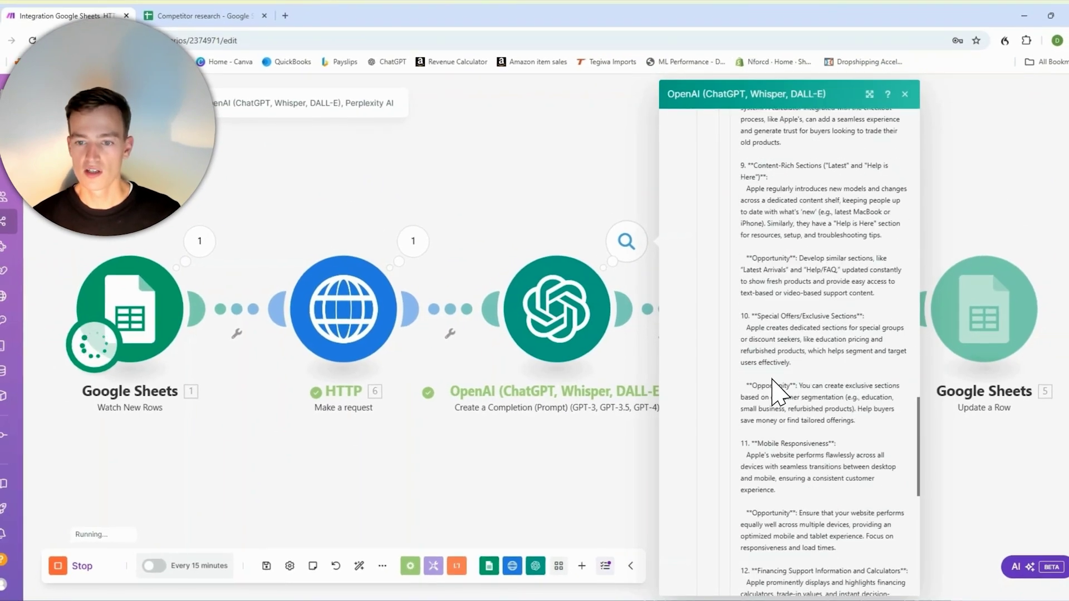
scroll(778, 390, "down", 10)
scroll(778, 390, "up", 6)
scroll(778, 389, "down", 2)
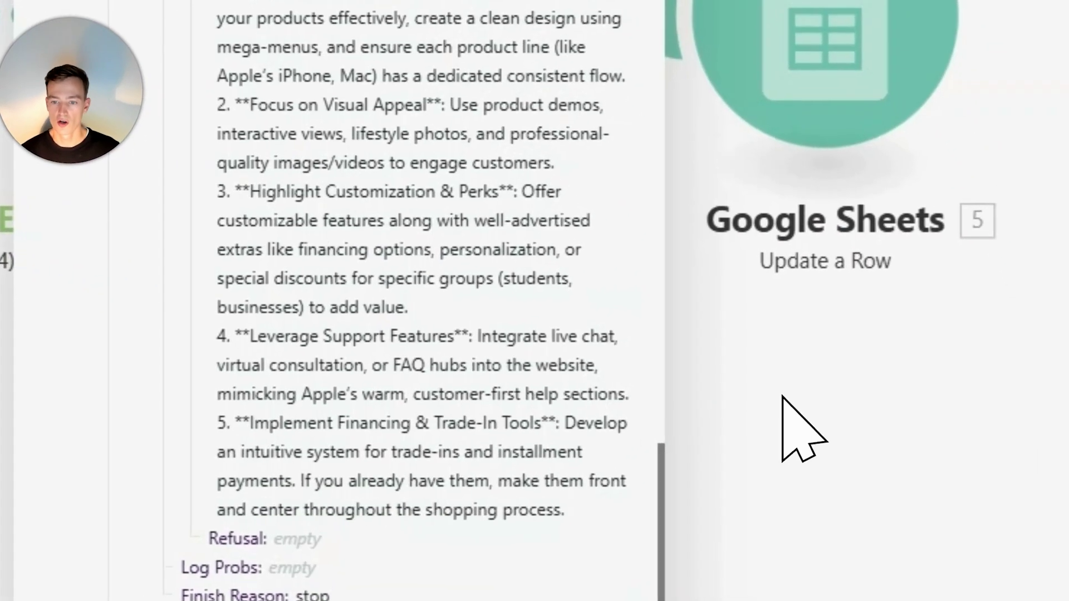
left_click(974, 471)
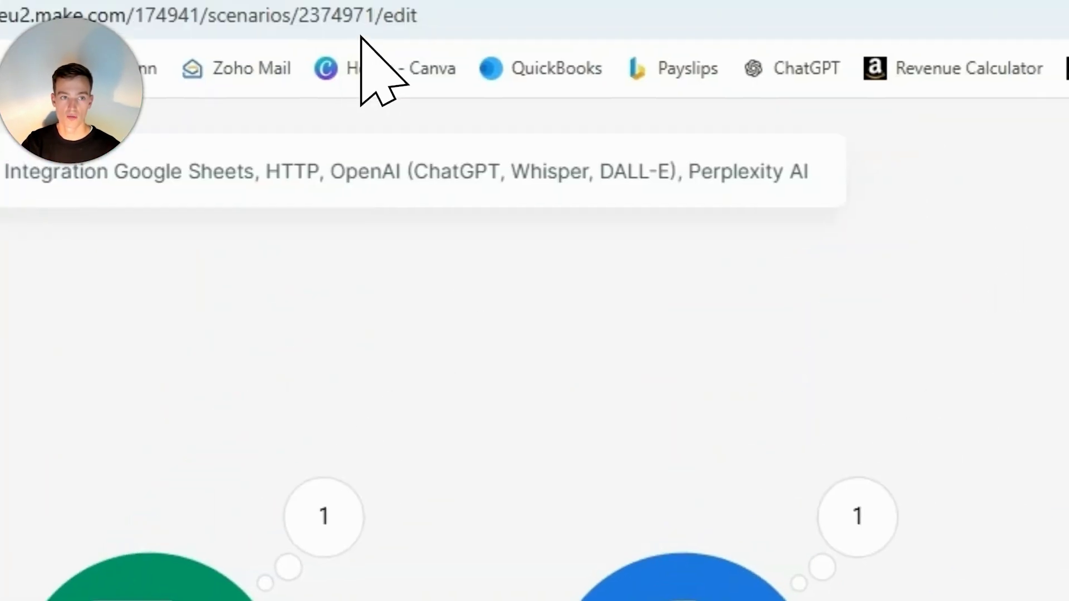
left_click(260, 40)
type("https://eu2.make.com/")
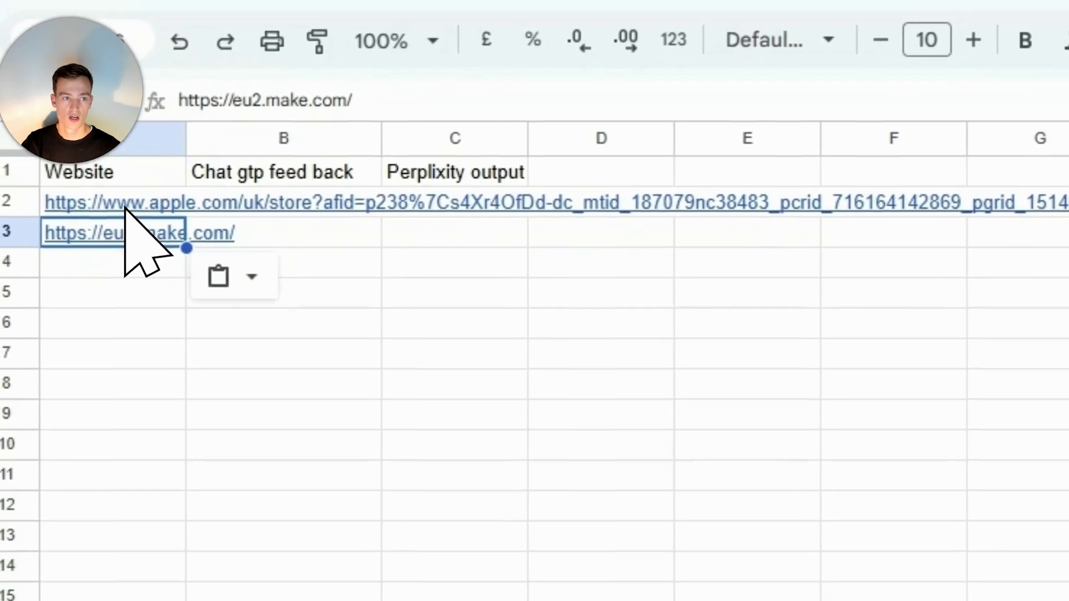
left_click(455, 413)
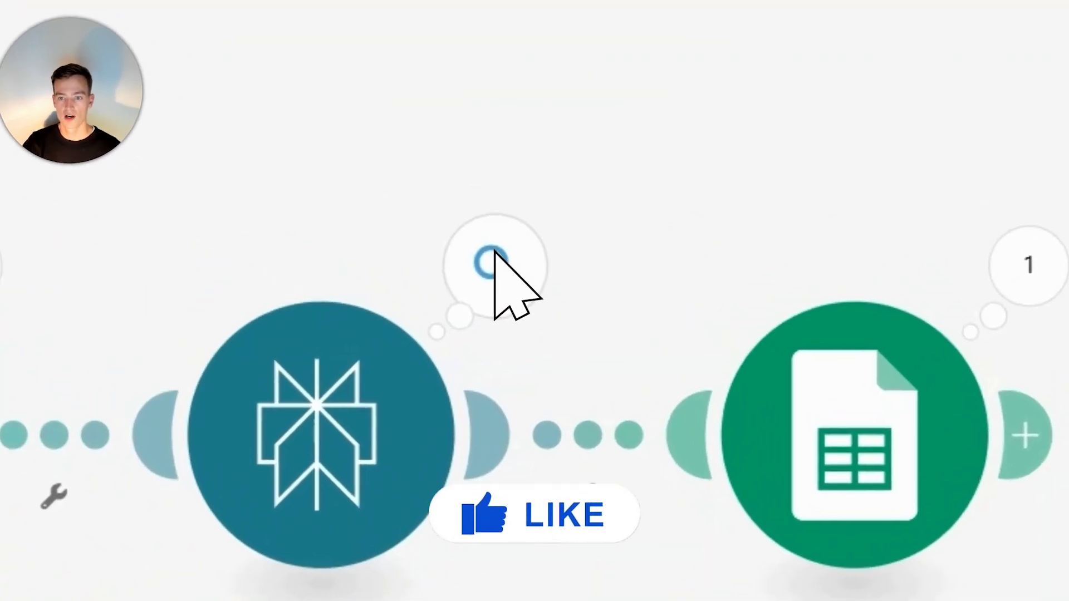
- Examine the Perplexity AI module's run output, expanding Usage, Choices, Message and Content to read through the generated recommendations
left_click(841, 241)
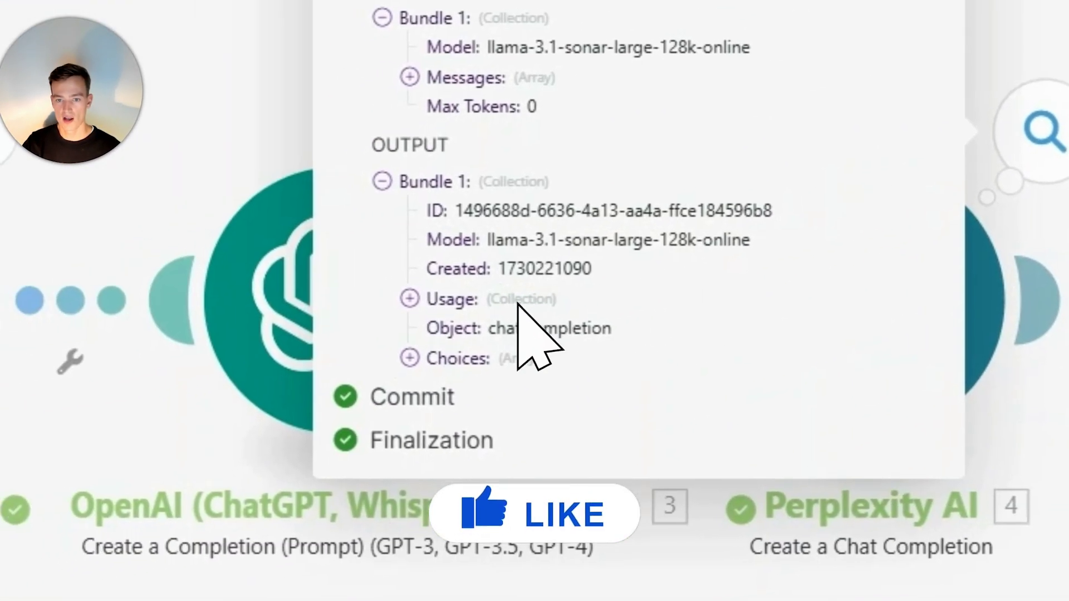
left_click(448, 316)
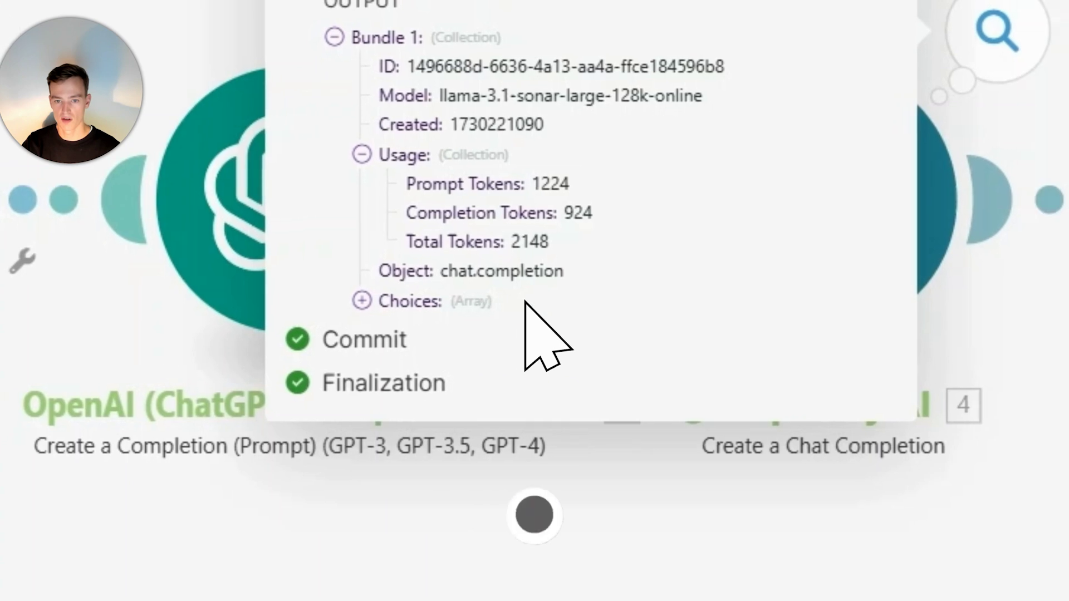
left_click(510, 300)
left_click(518, 331)
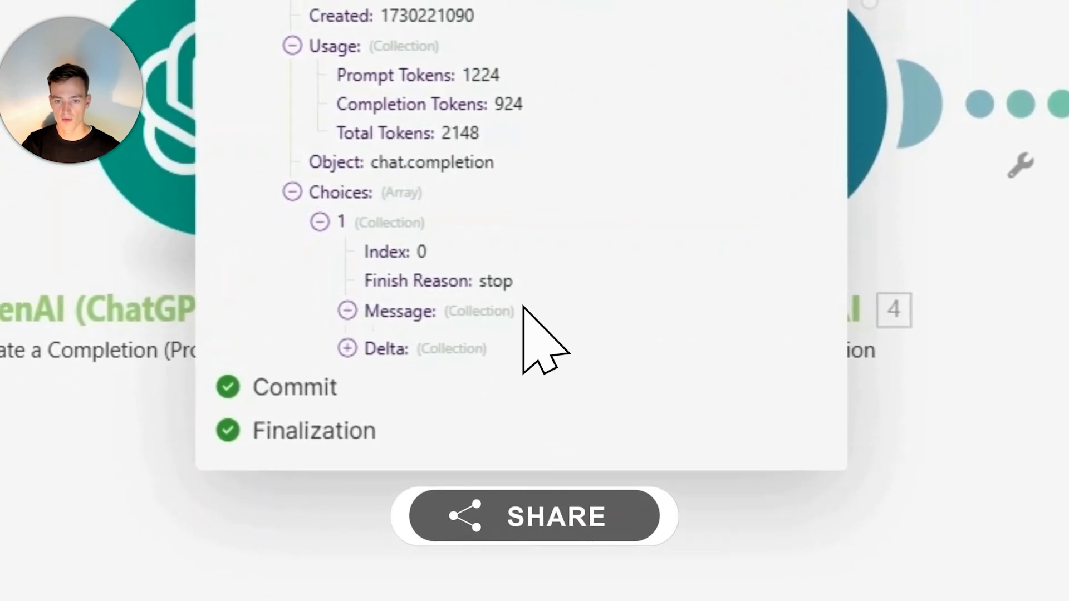
left_click(523, 309)
left_click(493, 368)
scroll(557, 346, "down", 5)
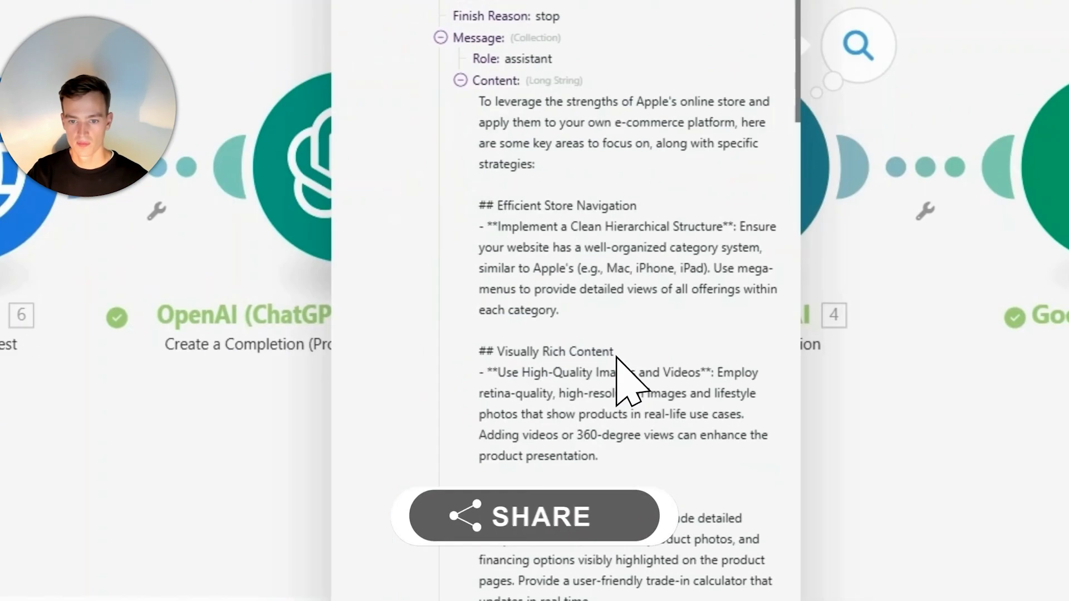
scroll(591, 341, "down", 15)
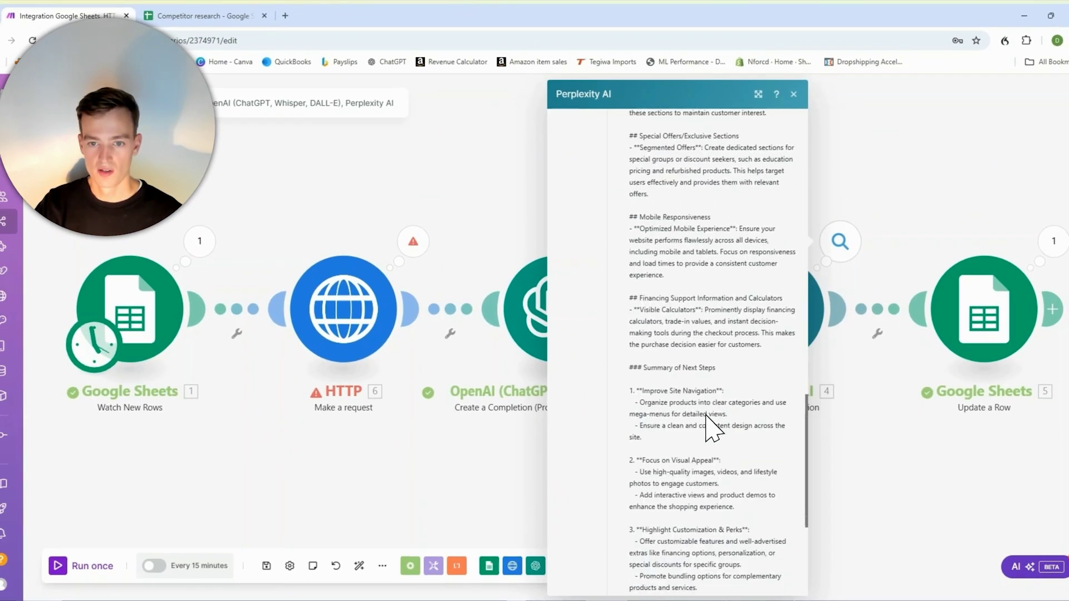
scroll(711, 429, "down", 5)
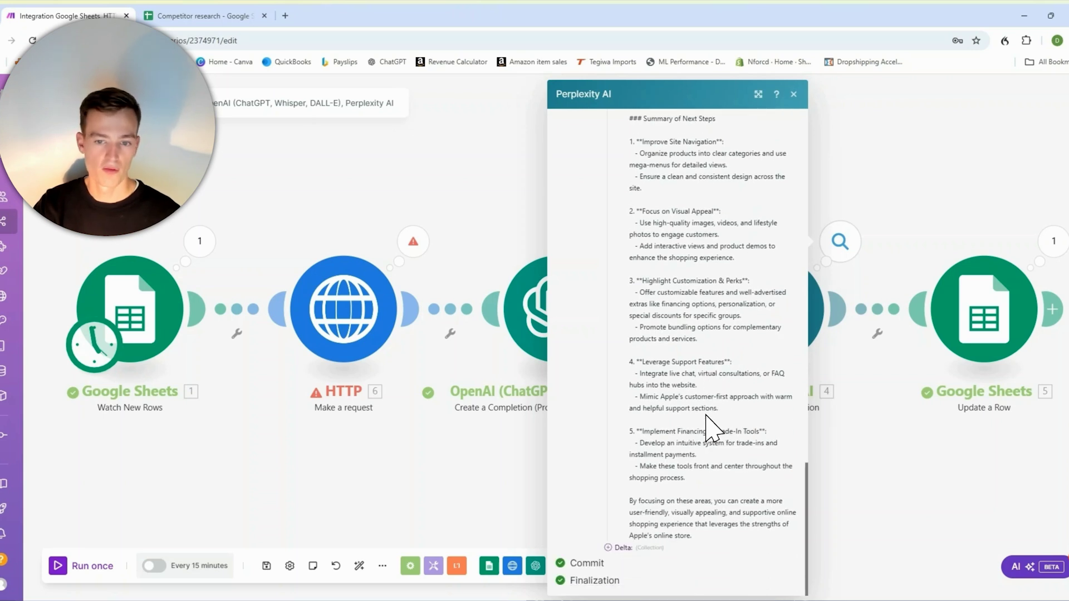
scroll(711, 429, "up", 8)
scroll(711, 429, "up", 3)
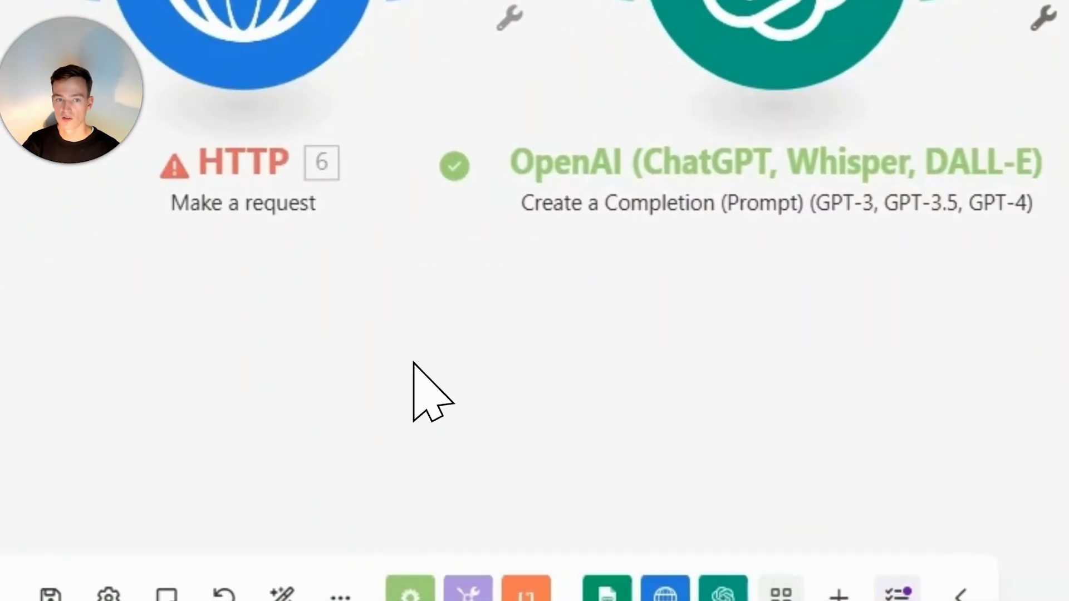
- Examine the HTTP module's failed Operation 2, reading the error details and the input bundle's URL and request settings
left_click(521, 307)
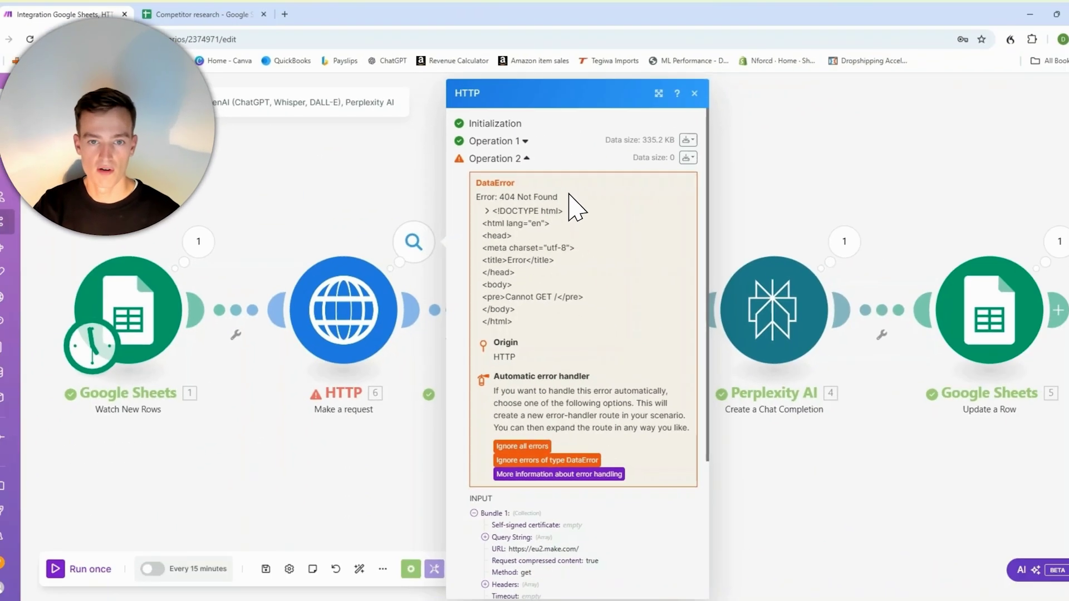
scroll(521, 268, "down", 3)
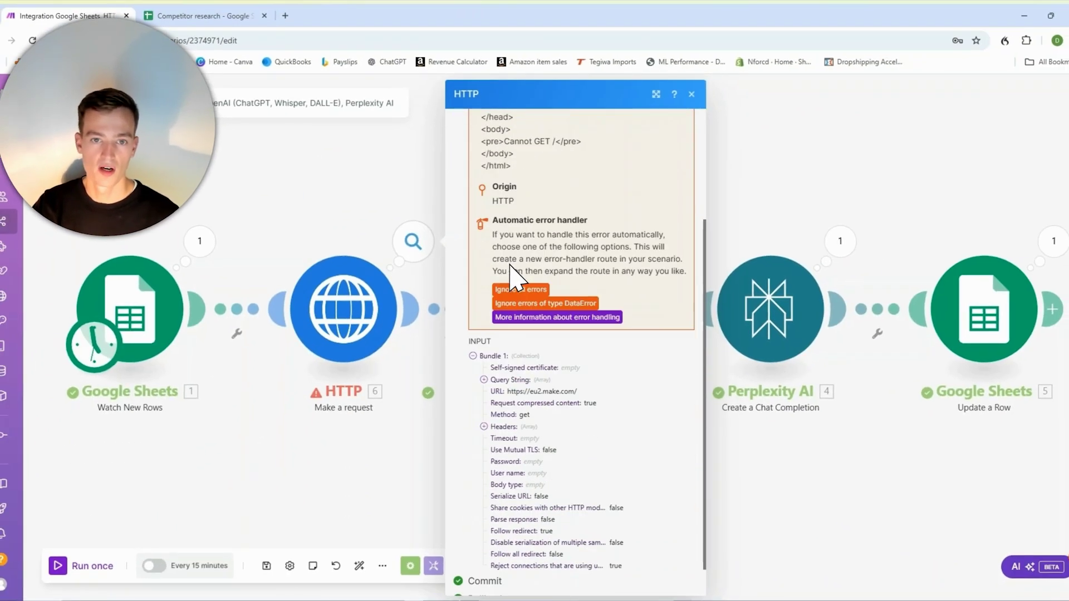
scroll(510, 265, "down", 1)
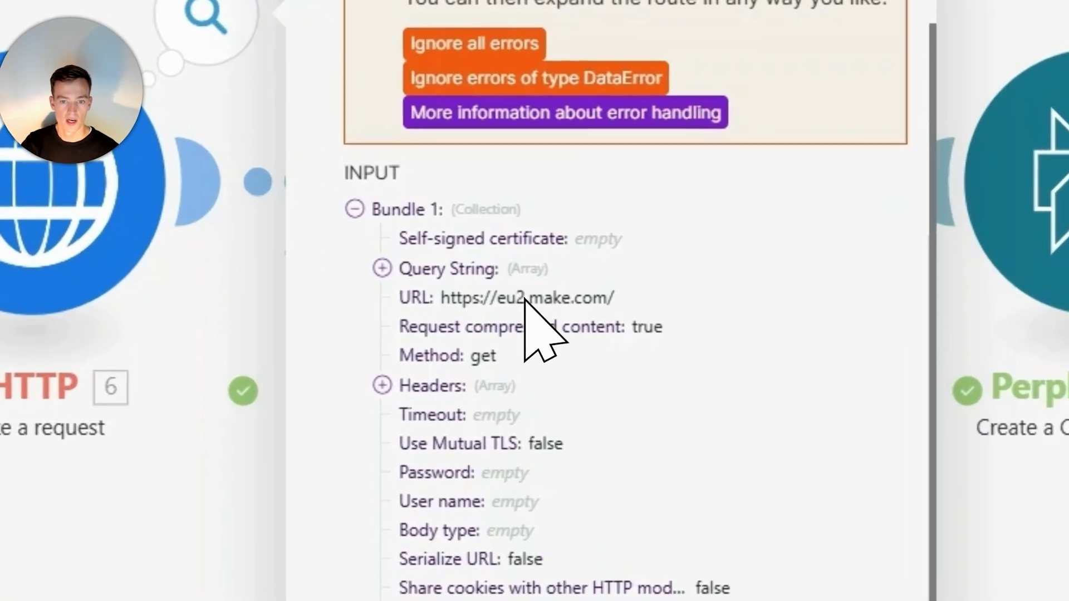
double_click(539, 357)
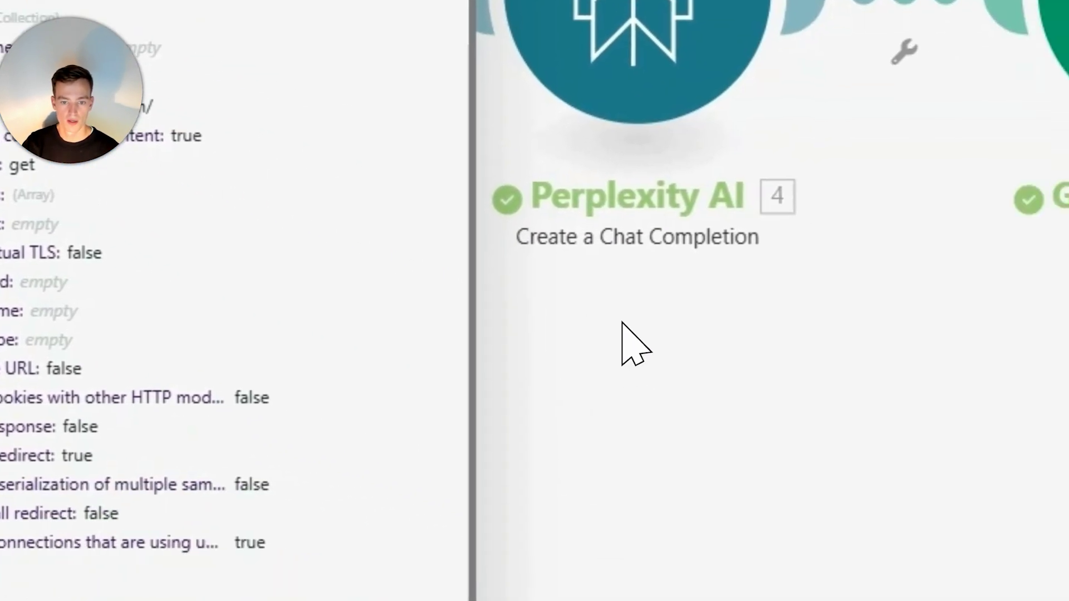
left_click(485, 353)
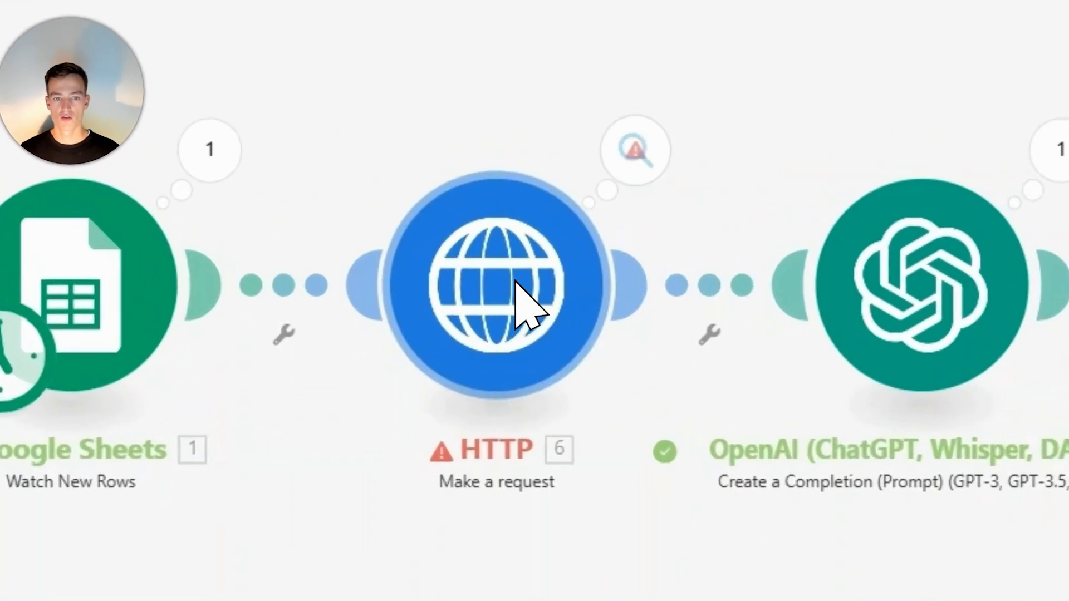
- Add an Ignore error handler to the HTTP module and auto-align the scenario's modules
right_click(380, 333)
left_click(433, 379)
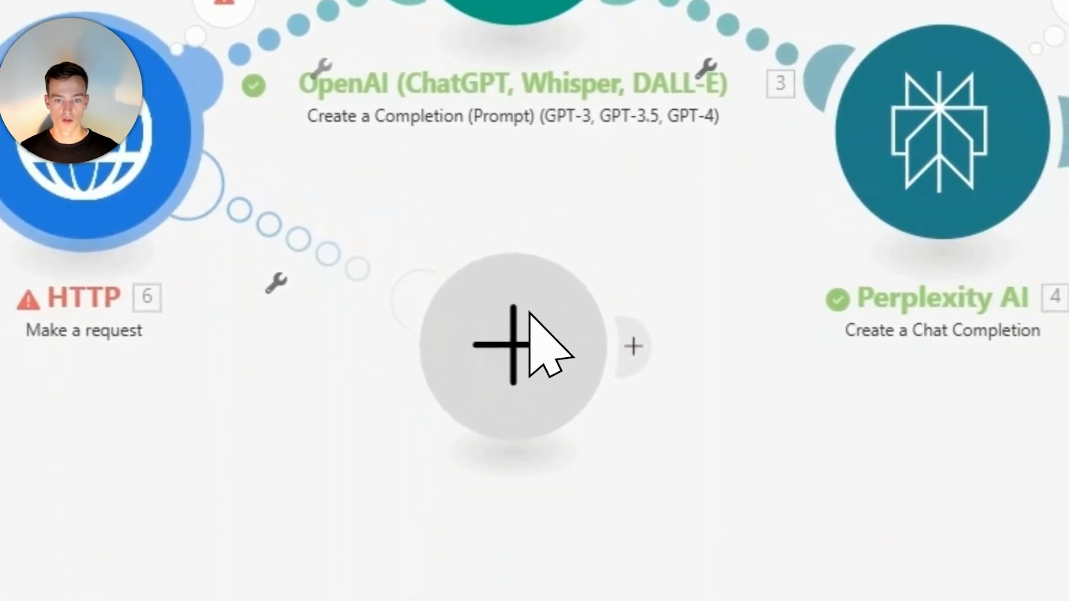
left_click(824, 417)
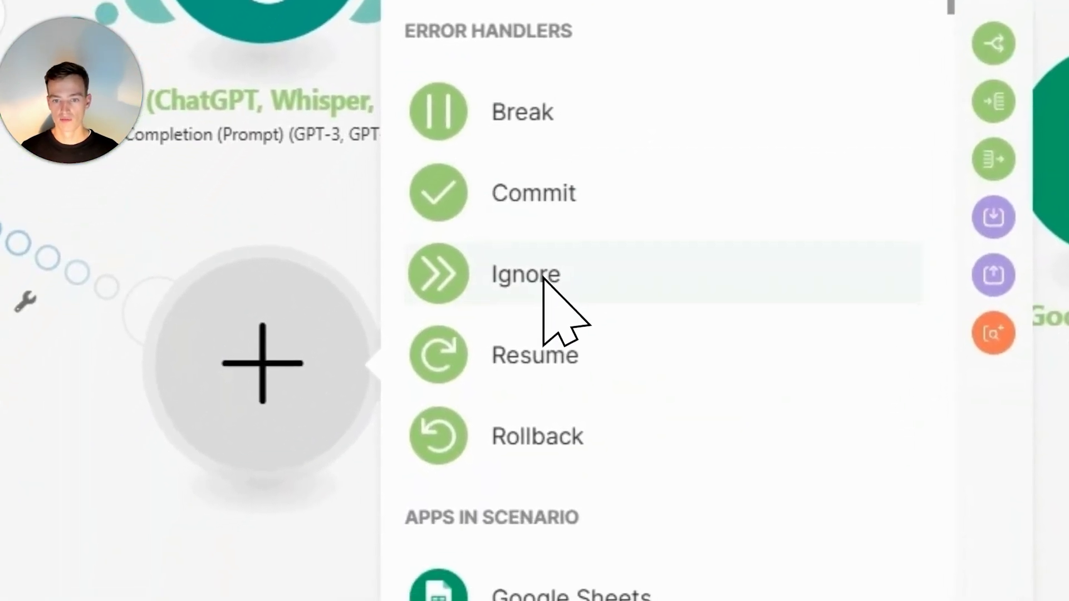
left_click(535, 320)
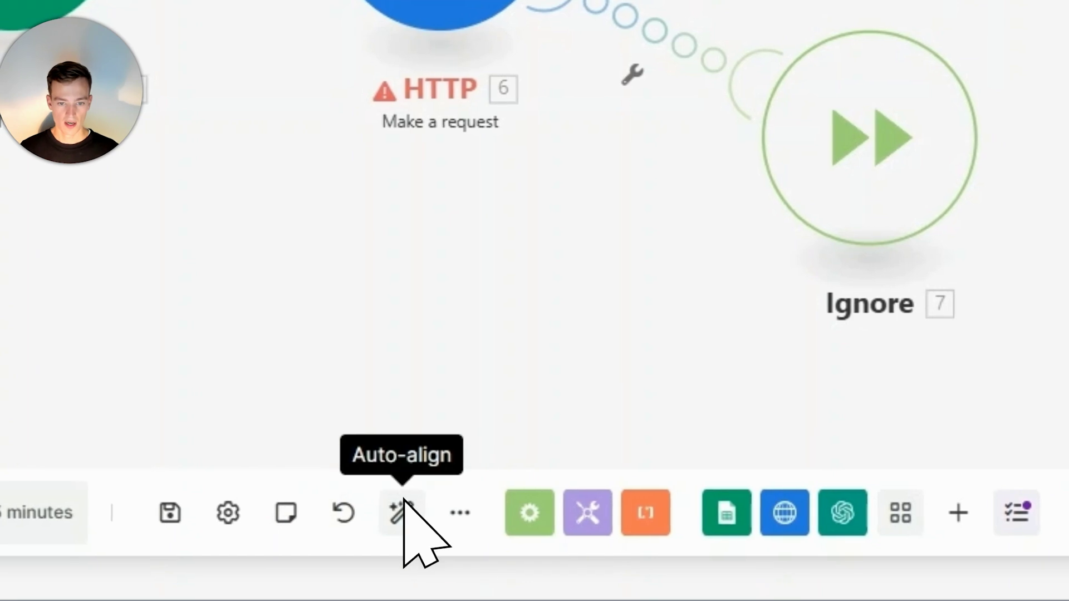
left_click(402, 501)
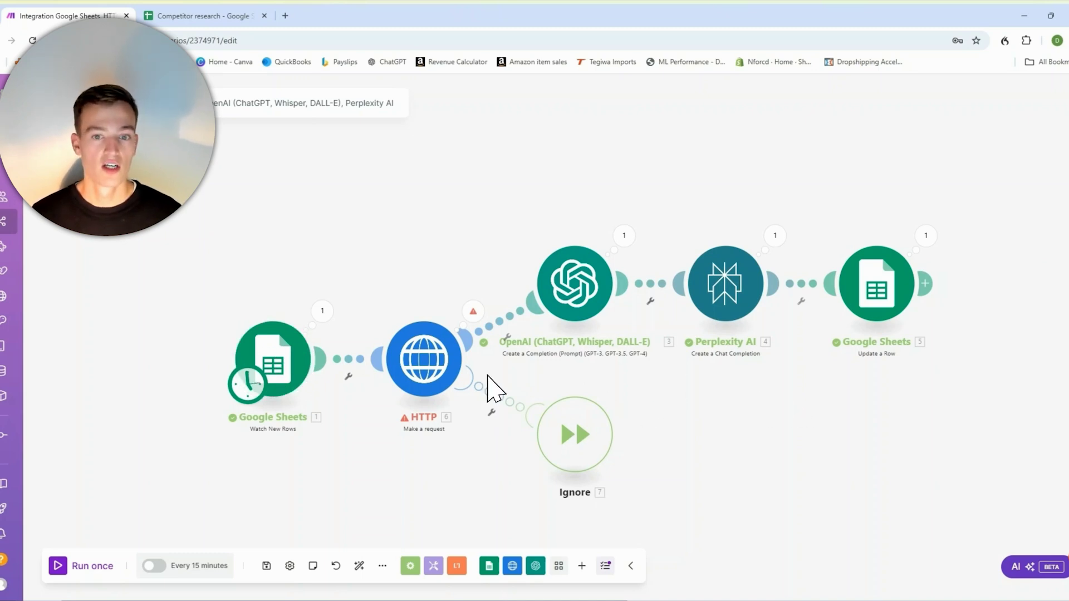
- Review the OpenAI module's run details and settings, looking at the available options for Select Method
left_click(624, 236)
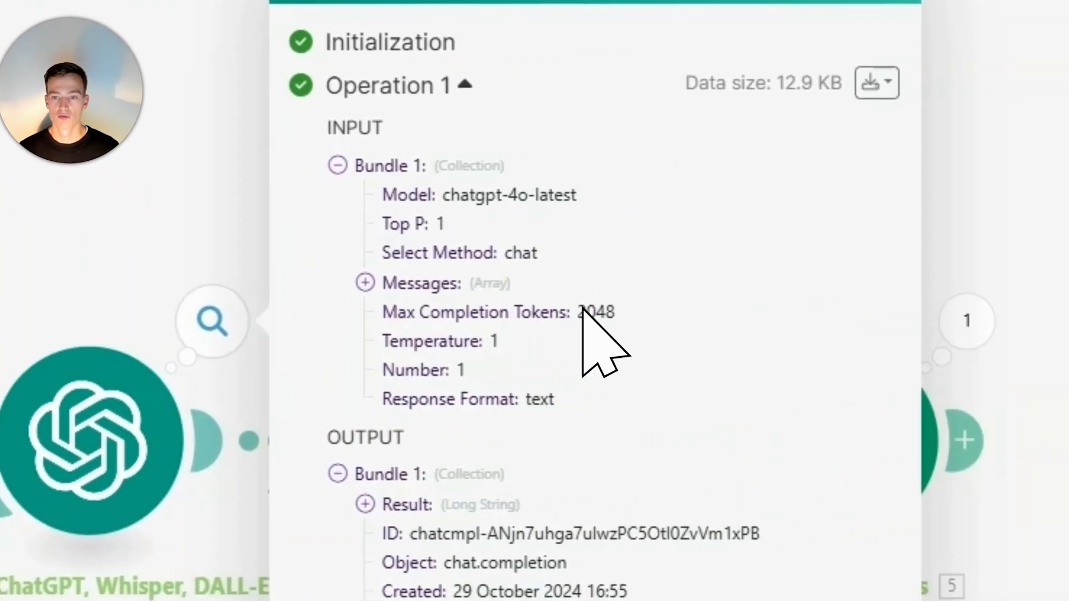
double_click(594, 314)
left_click(673, 333)
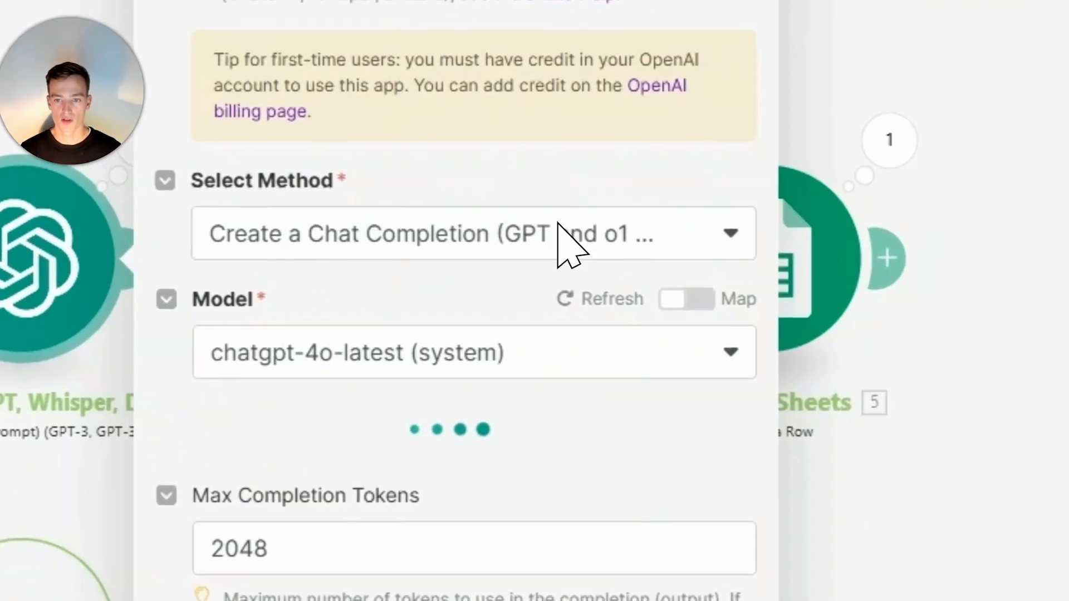
left_click(792, 300)
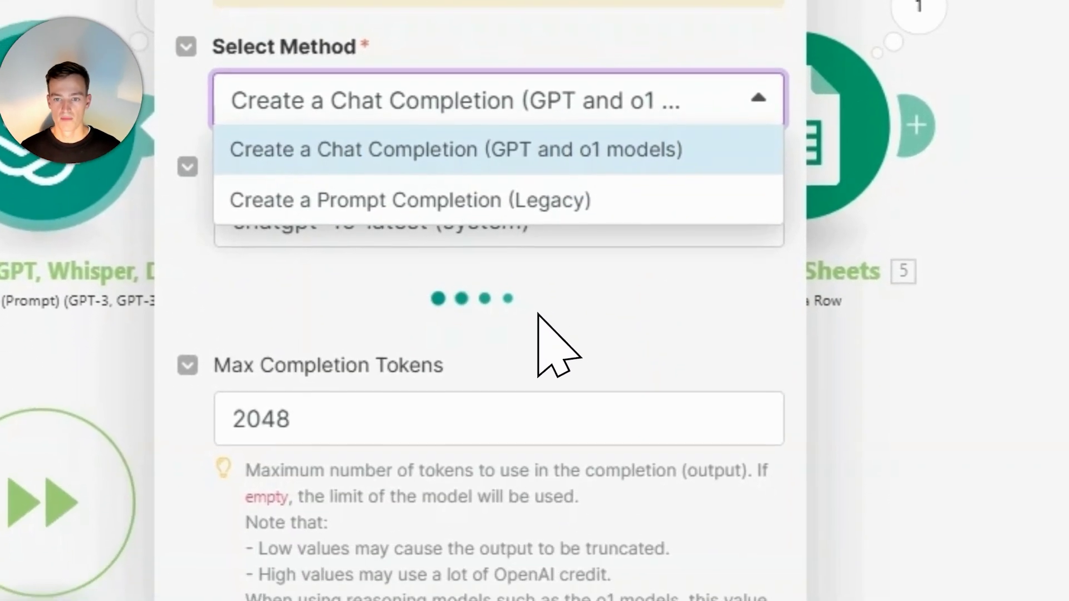
left_click(534, 319)
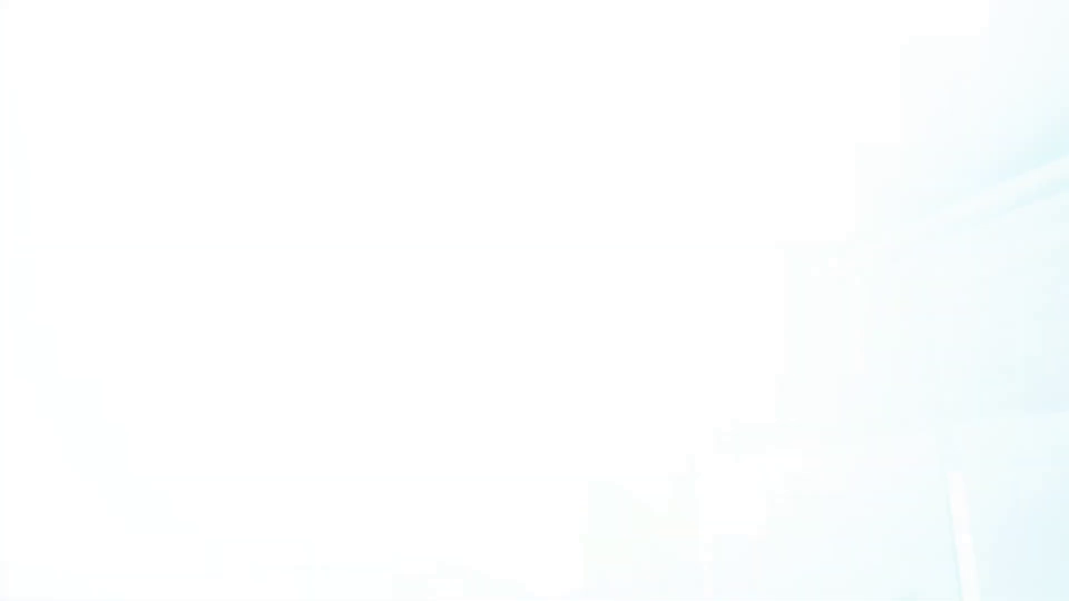